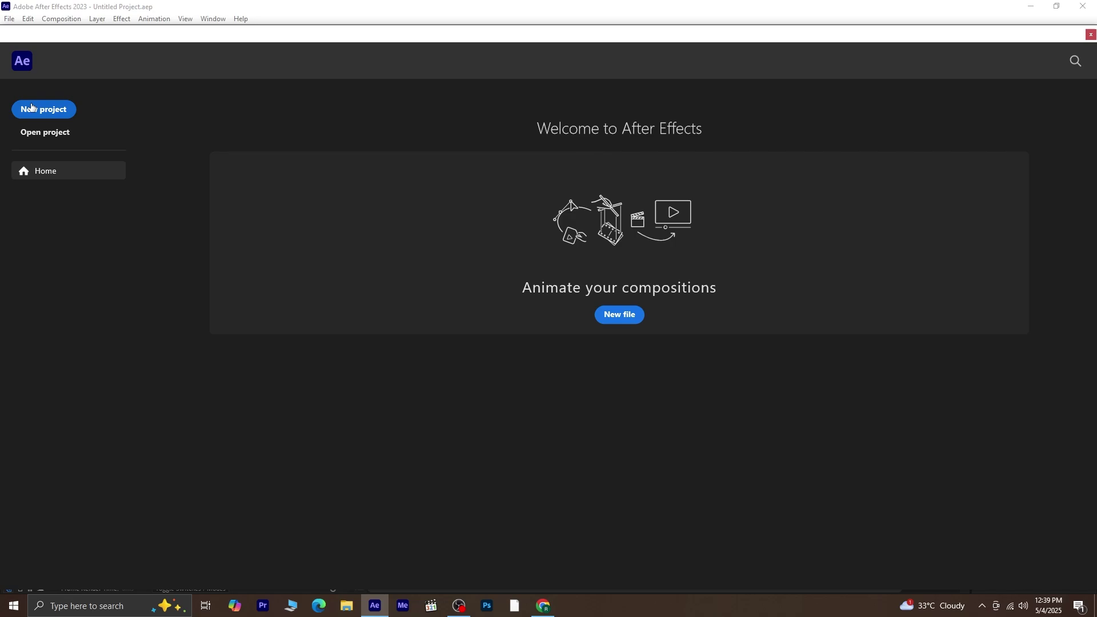
Create a new project with a 1080 × 1920 vertical composition, Comp 1.
click(812, 119)
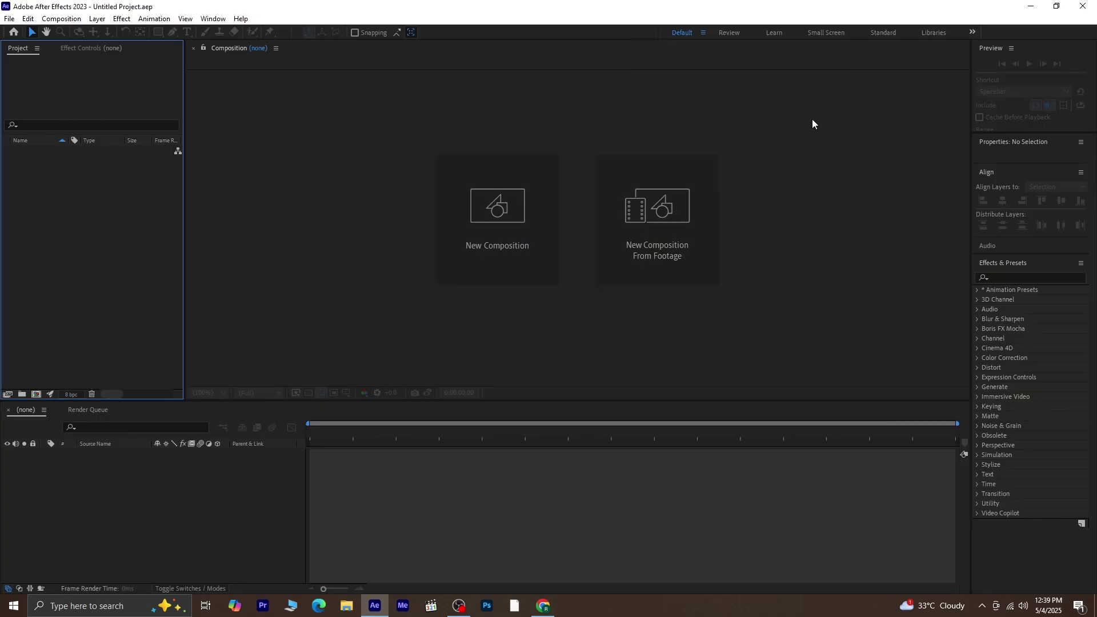
click(529, 246)
click(462, 230)
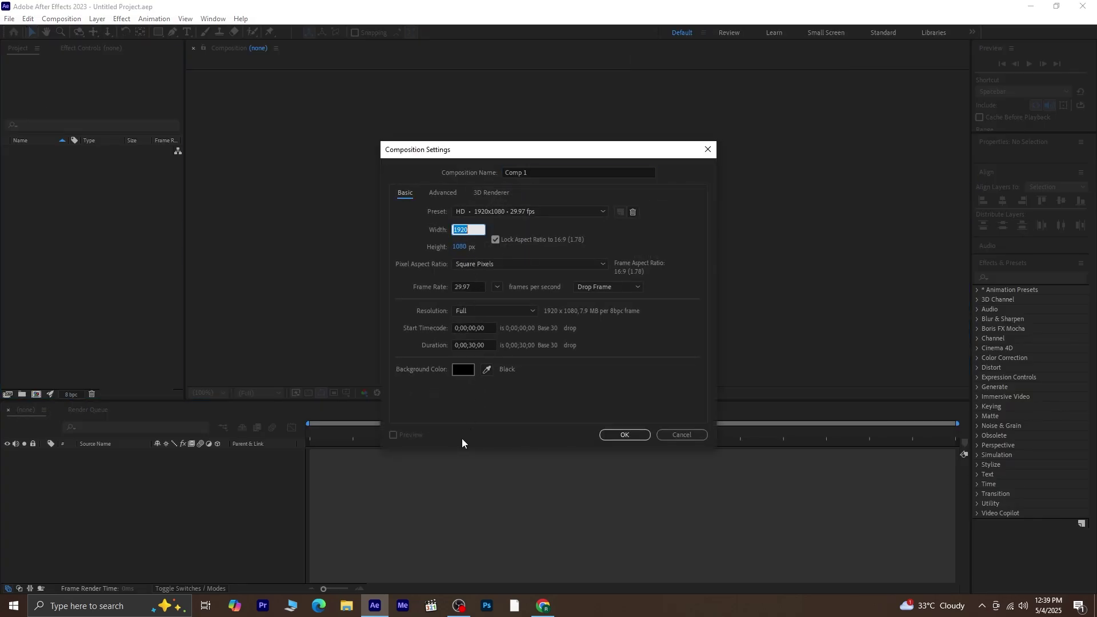
text(108)
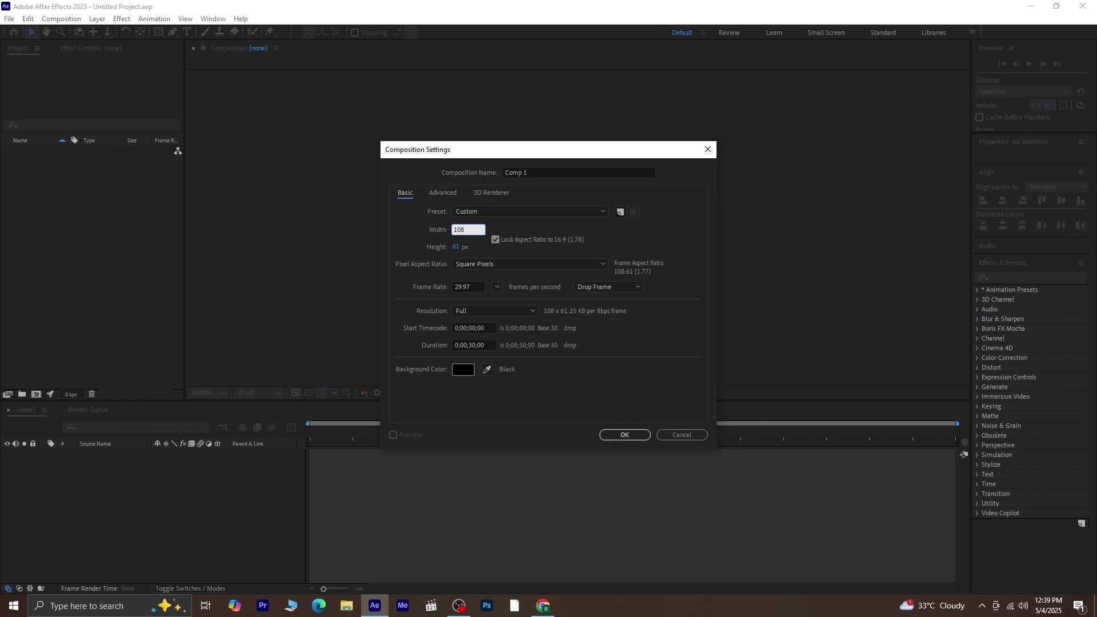
text(0)
click(459, 247)
text(1920)
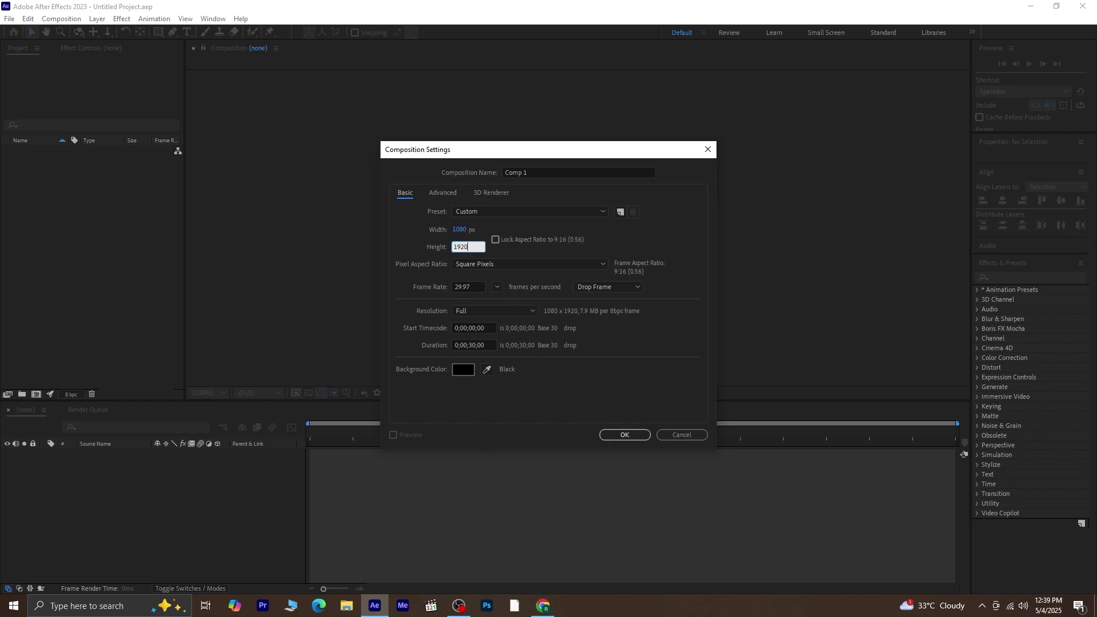
click(633, 432)
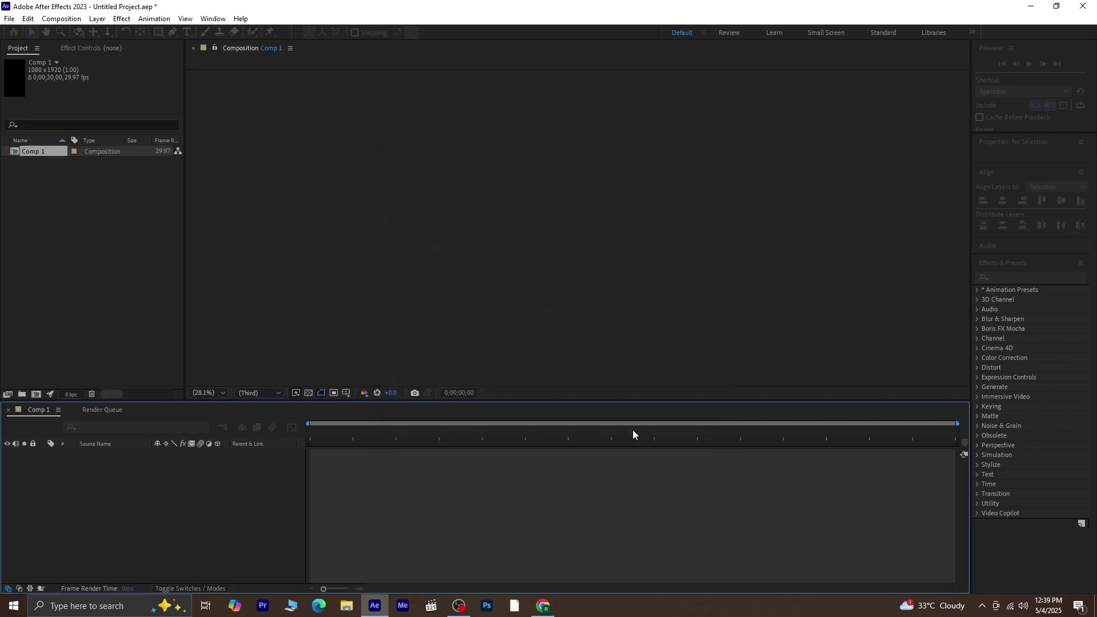
Import flat-design-phone-text-bubble.png and drag it into Comp 1 as a layer.
right_click(88, 253)
mouse_move(218, 313)
click(252, 311)
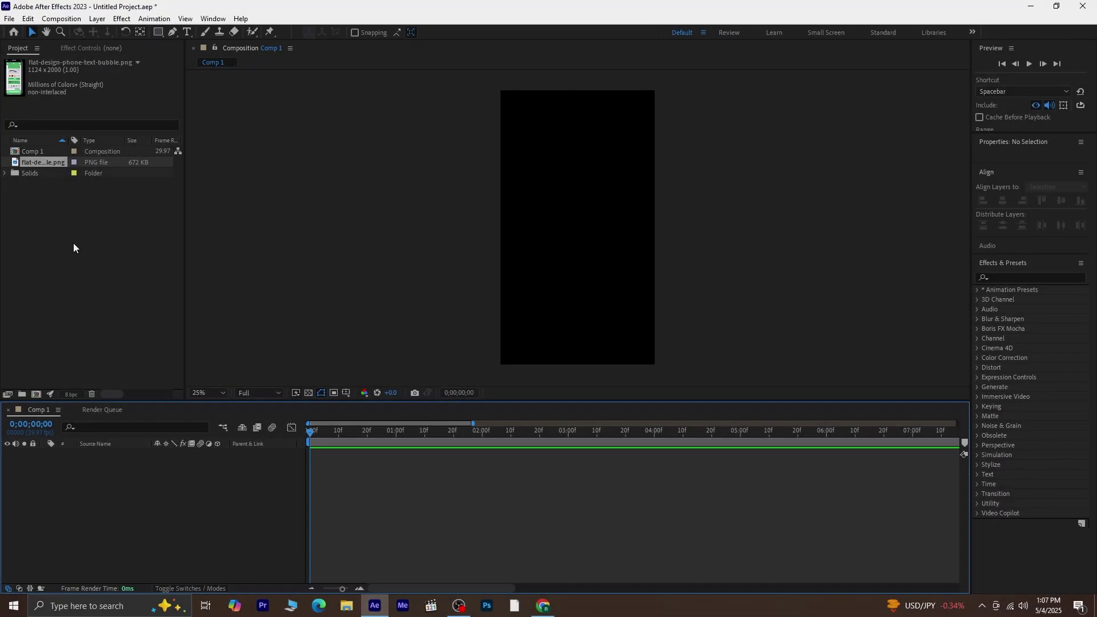
drag(45, 163, 74, 475)
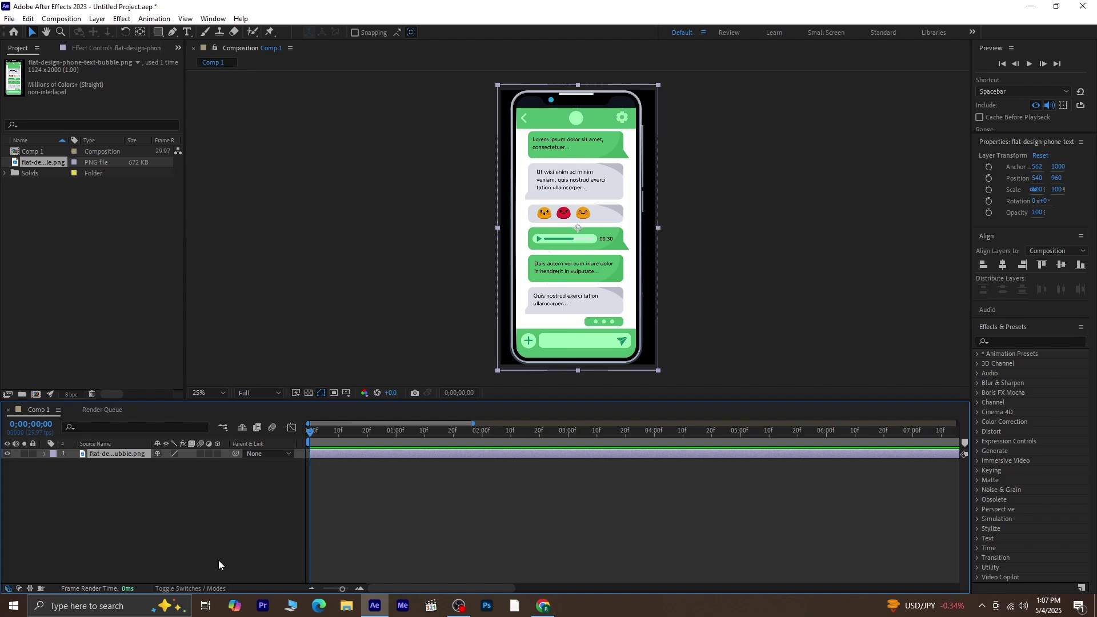
Add a 50mm Camera 1 and switch the phone image layer to 3D.
right_click(105, 492)
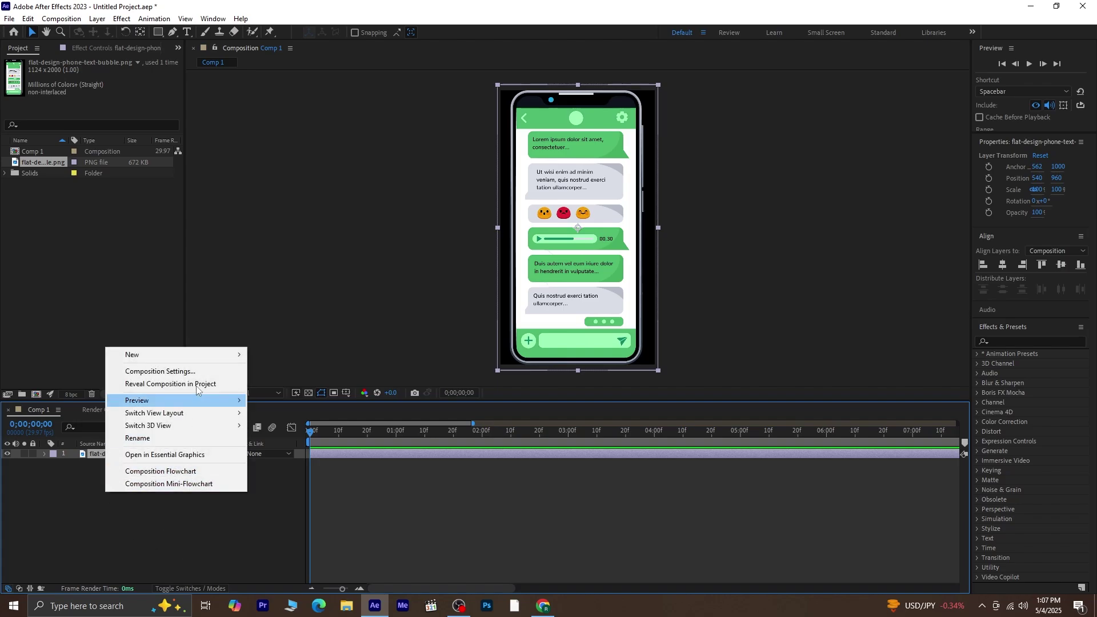
mouse_move(192, 355)
click(256, 410)
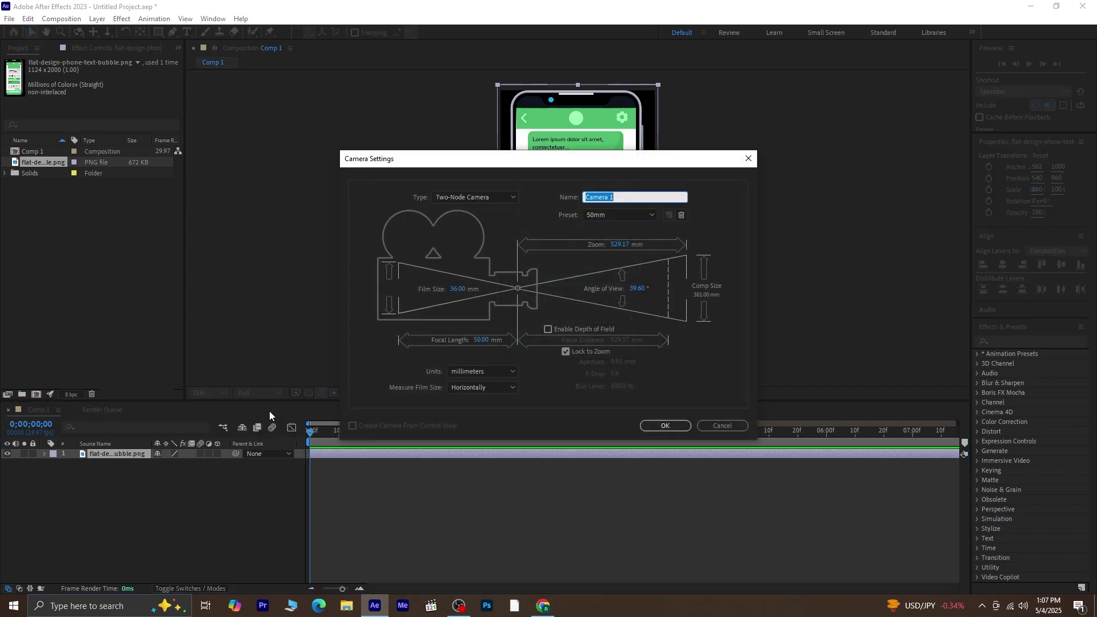
click(674, 425)
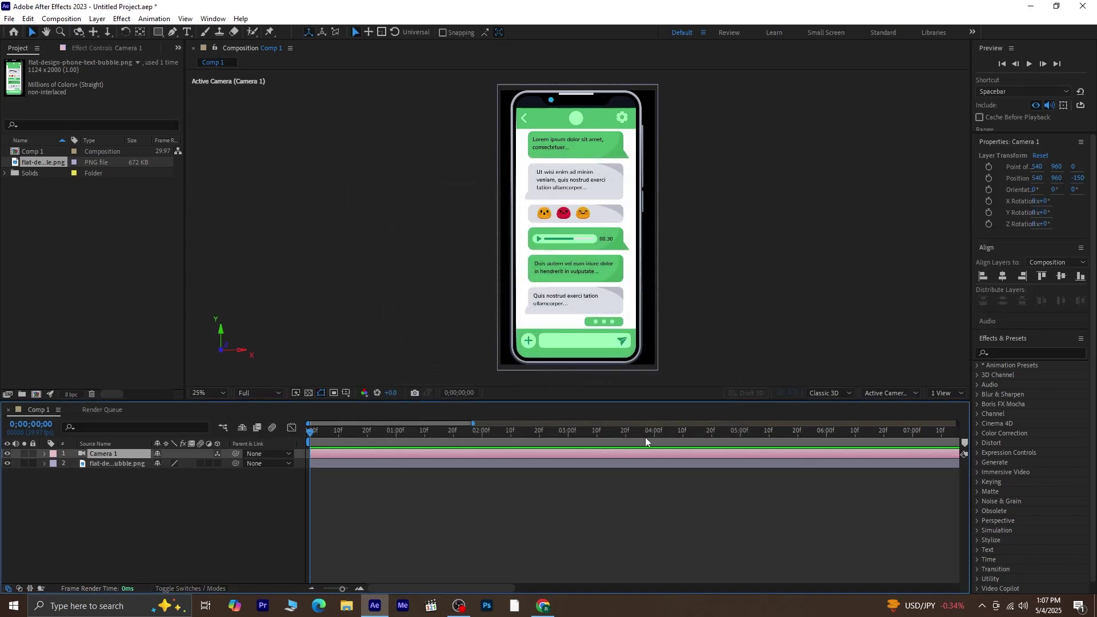
click(128, 528)
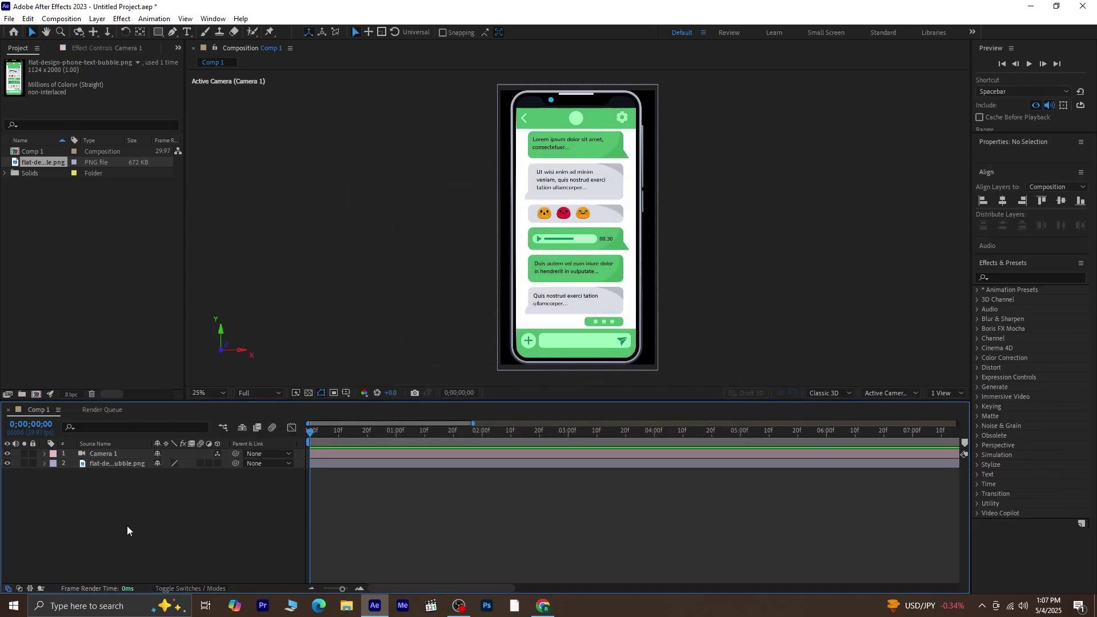
click(217, 465)
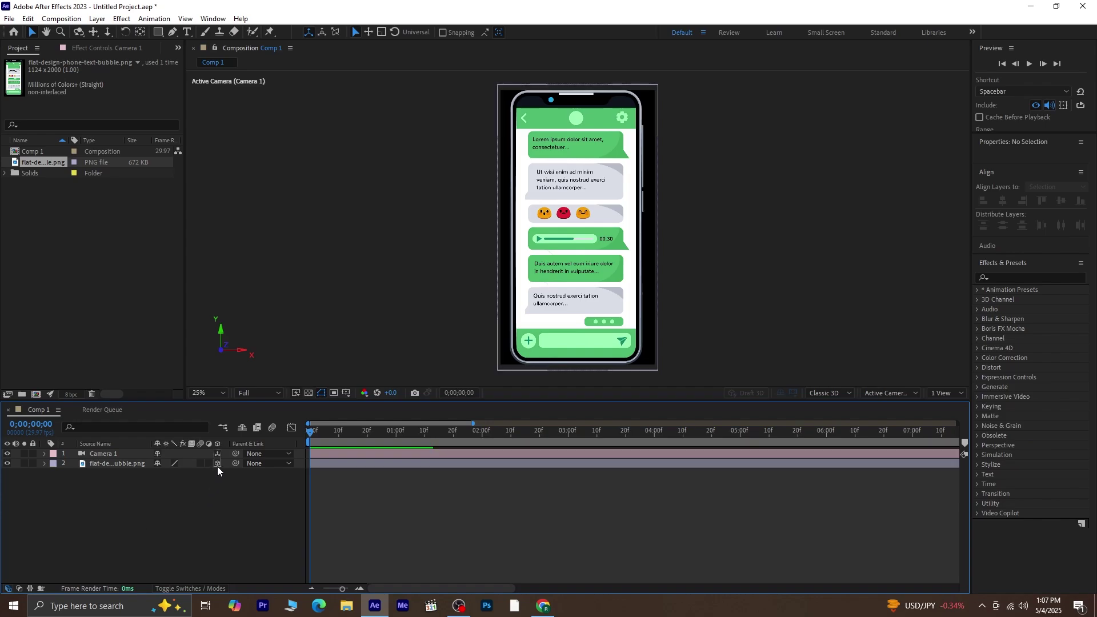
Add a 3D Null 2 layer and parent Camera 1 to it.
right_click(130, 550)
mouse_move(176, 422)
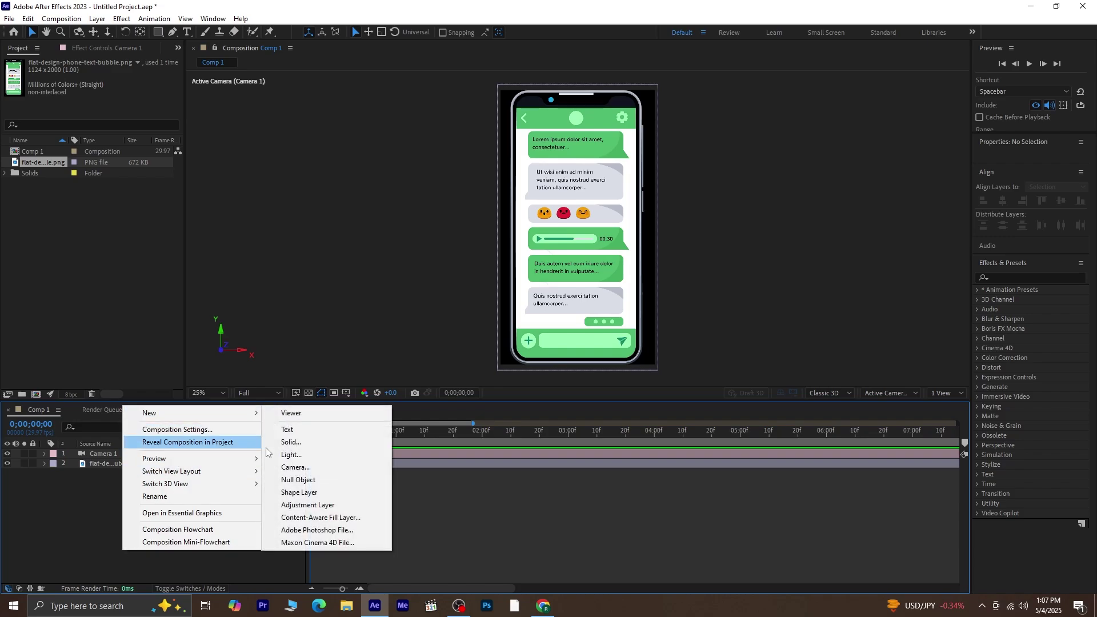
click(303, 479)
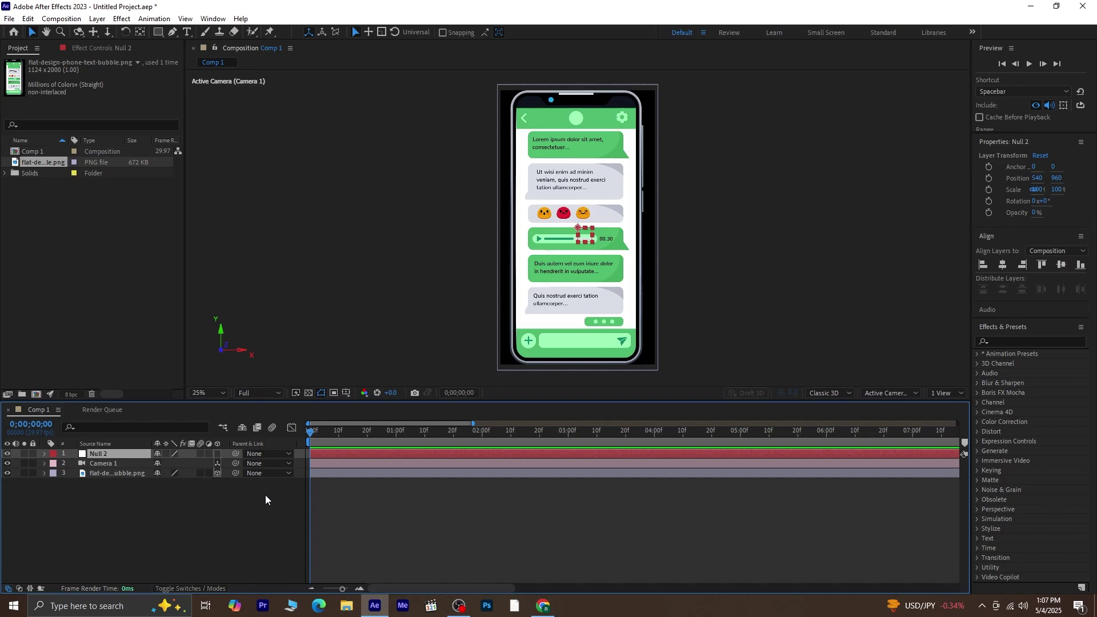
click(216, 454)
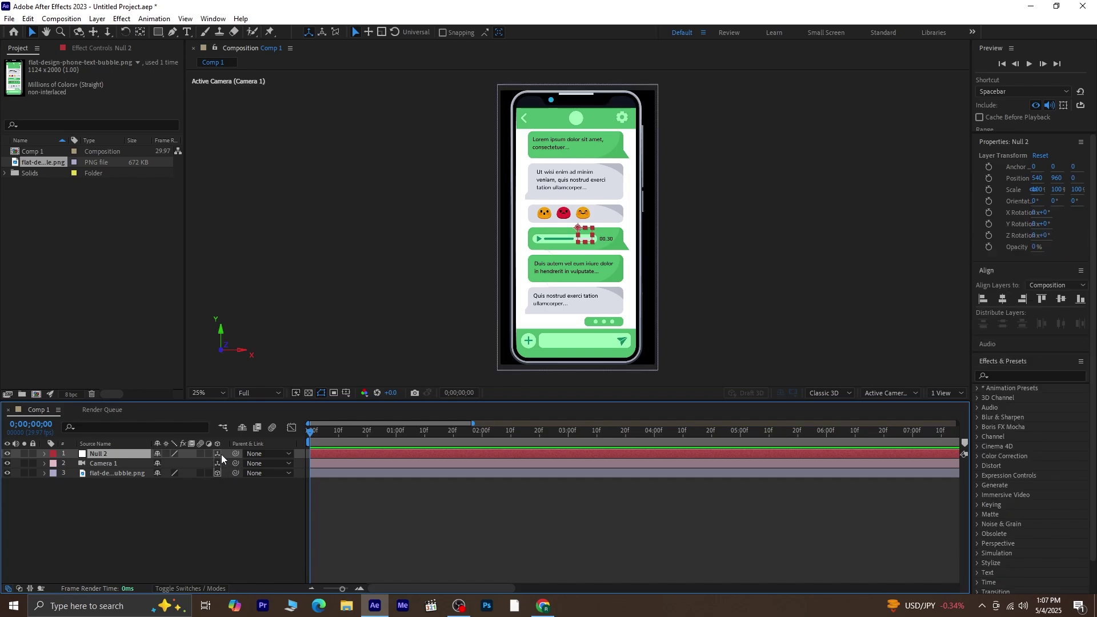
drag(235, 463, 109, 454)
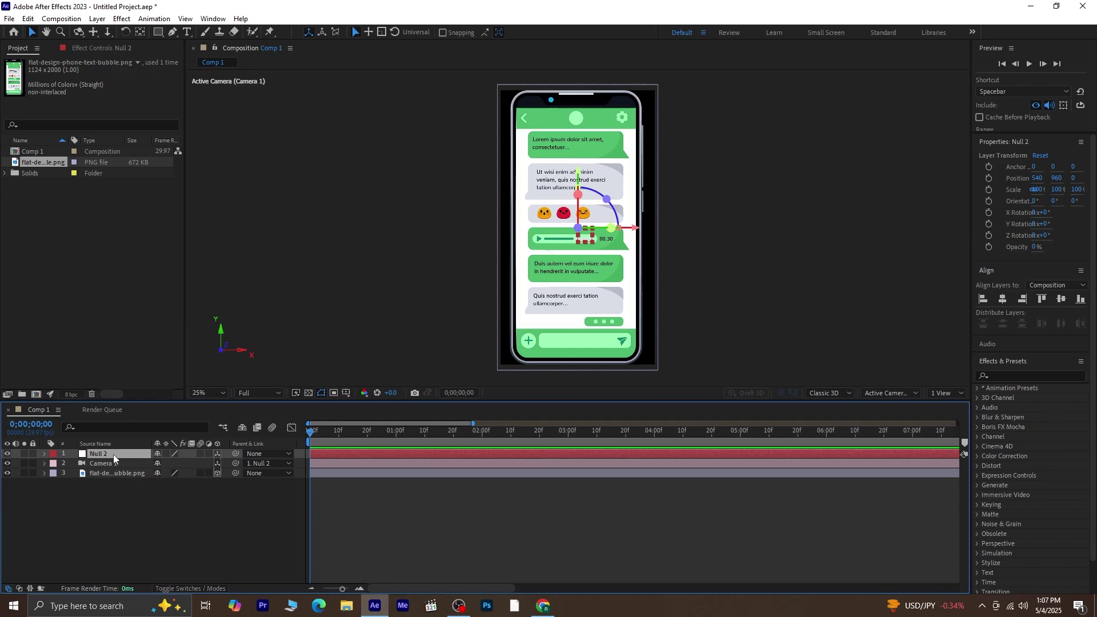
Keyframe Null 2's Position, X and Y Rotation at 0:00, tilting X Rotation to 9°.
key(p)
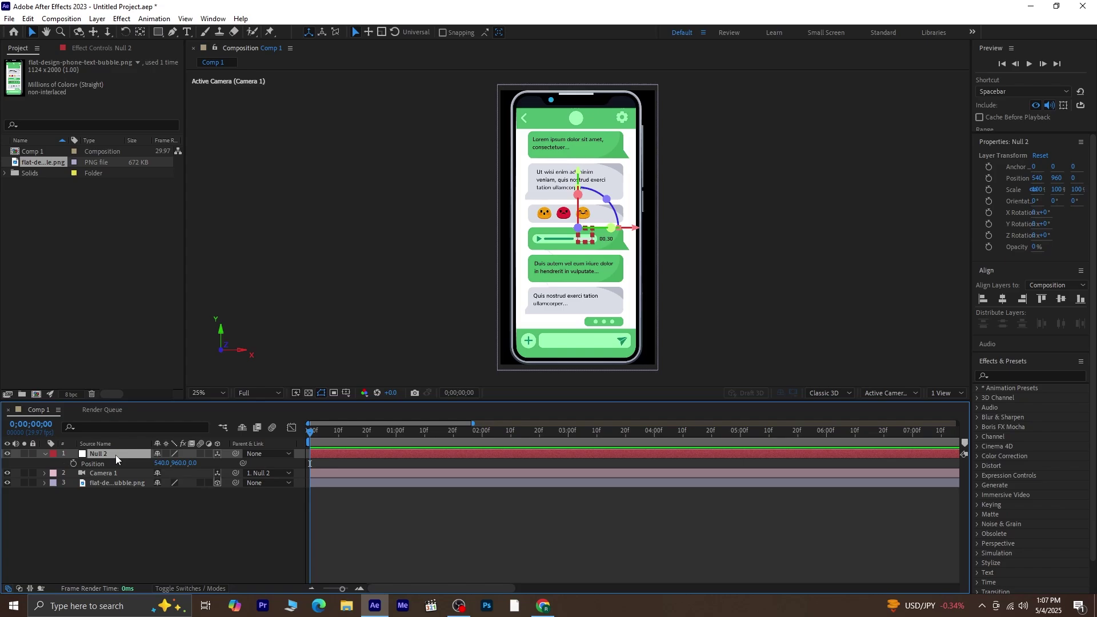
key(shift+r)
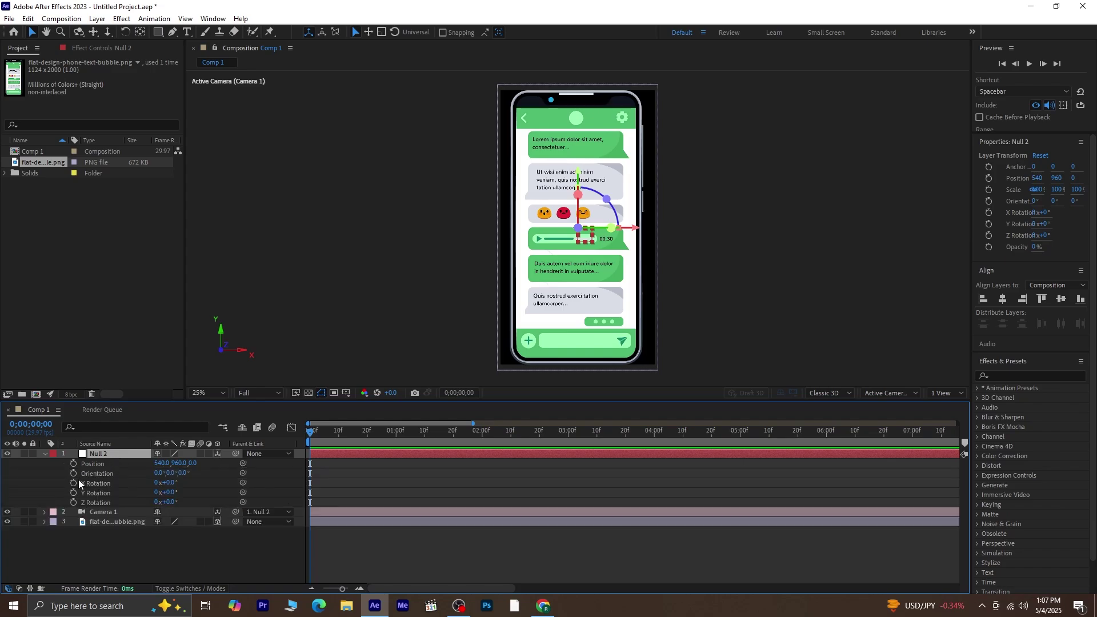
click(74, 463)
click(73, 483)
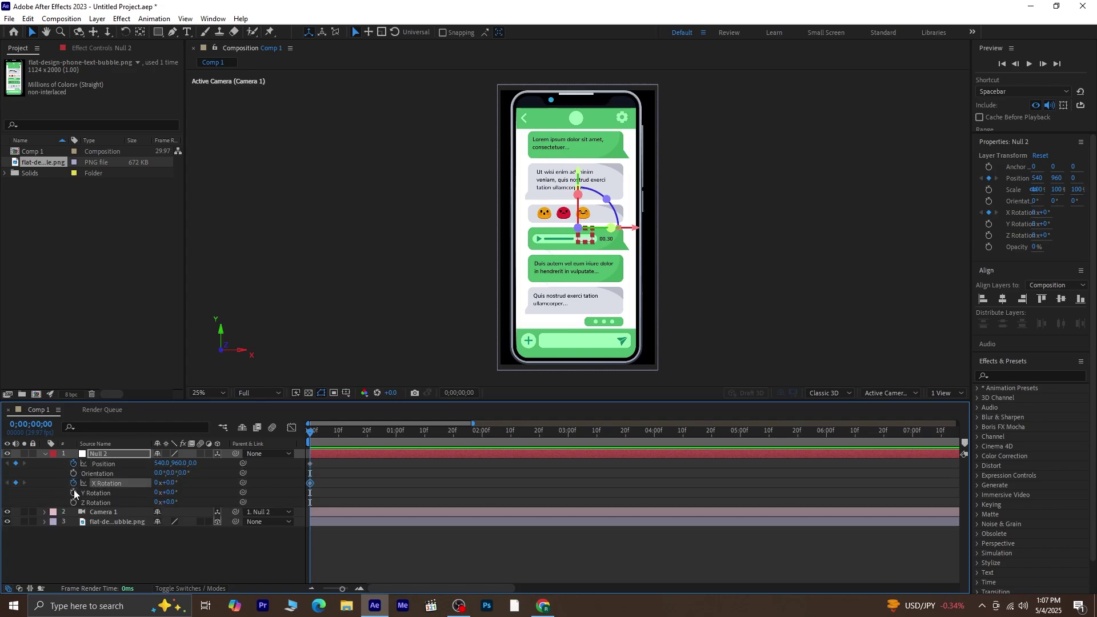
click(74, 492)
key(ctrl+grave)
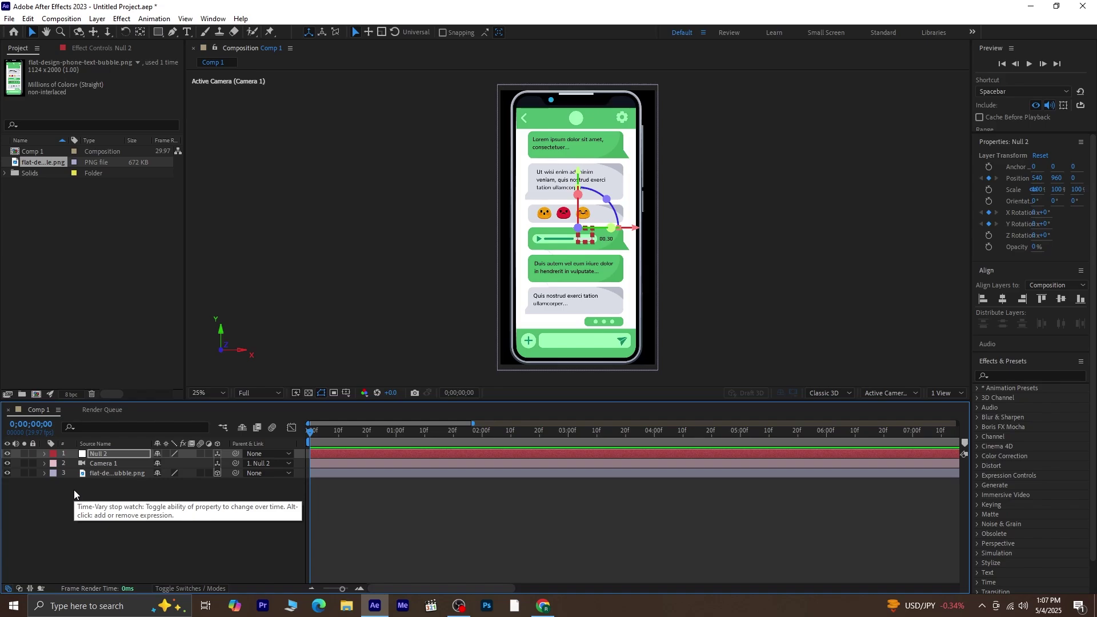
key(u)
drag(167, 474, 175, 474)
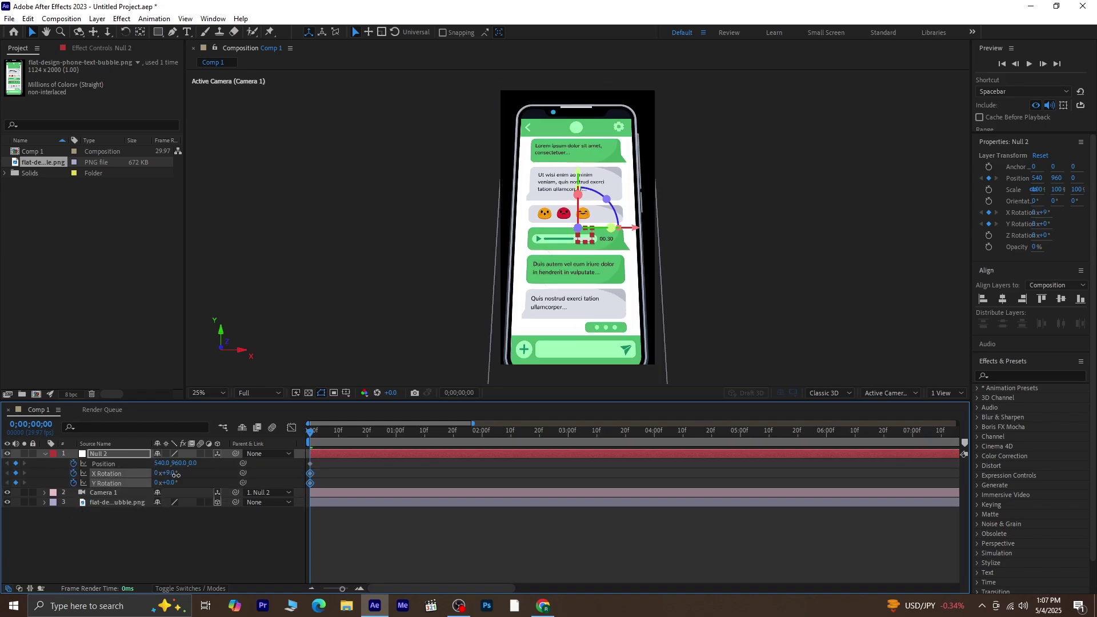
Undo the 9° tilt and re-angle Null 2 to X Rotation 12°, Y Rotation −14°.
key(ctrl+z)
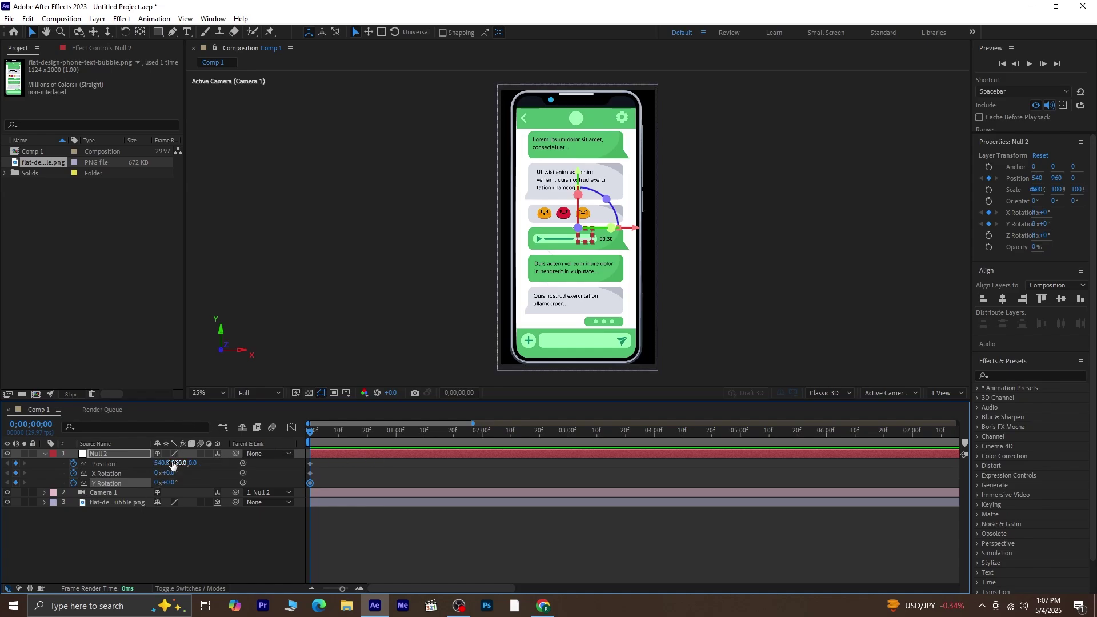
drag(167, 473, 174, 474)
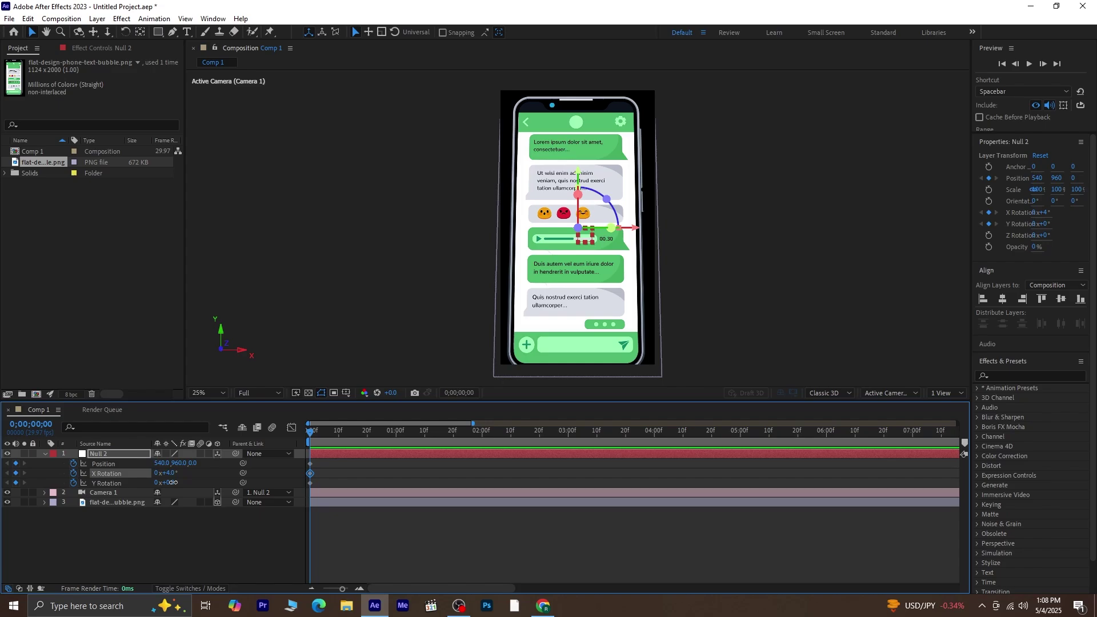
drag(170, 483, 437, 426)
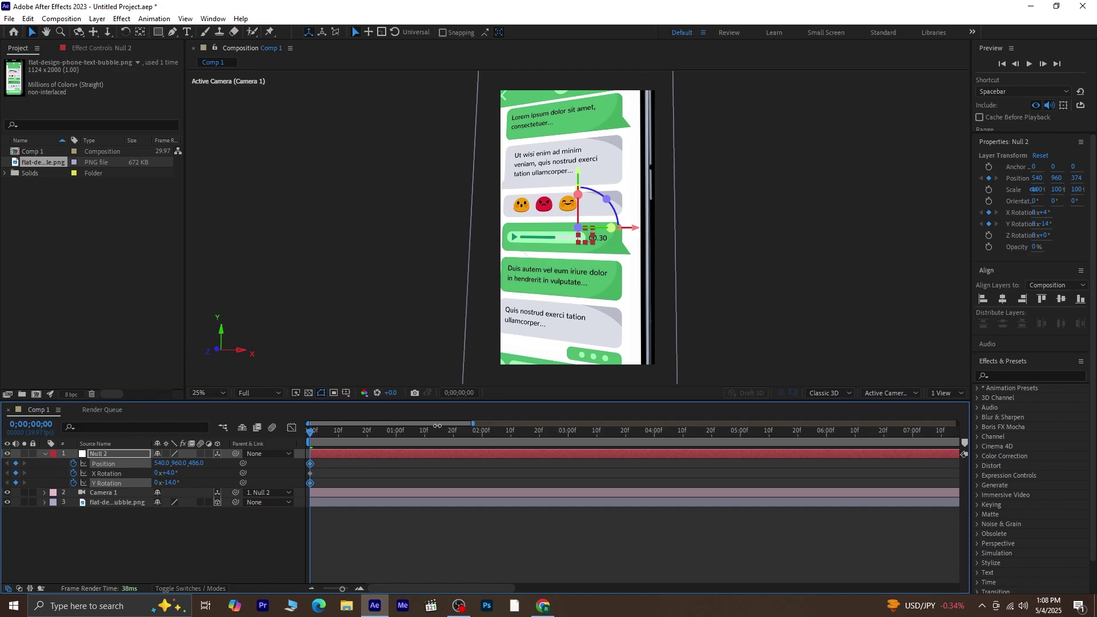
drag(437, 426, 440, 426)
Set Null 2's Position to 291, 345, 764 to frame the first messages.
drag(171, 463, 26, 480)
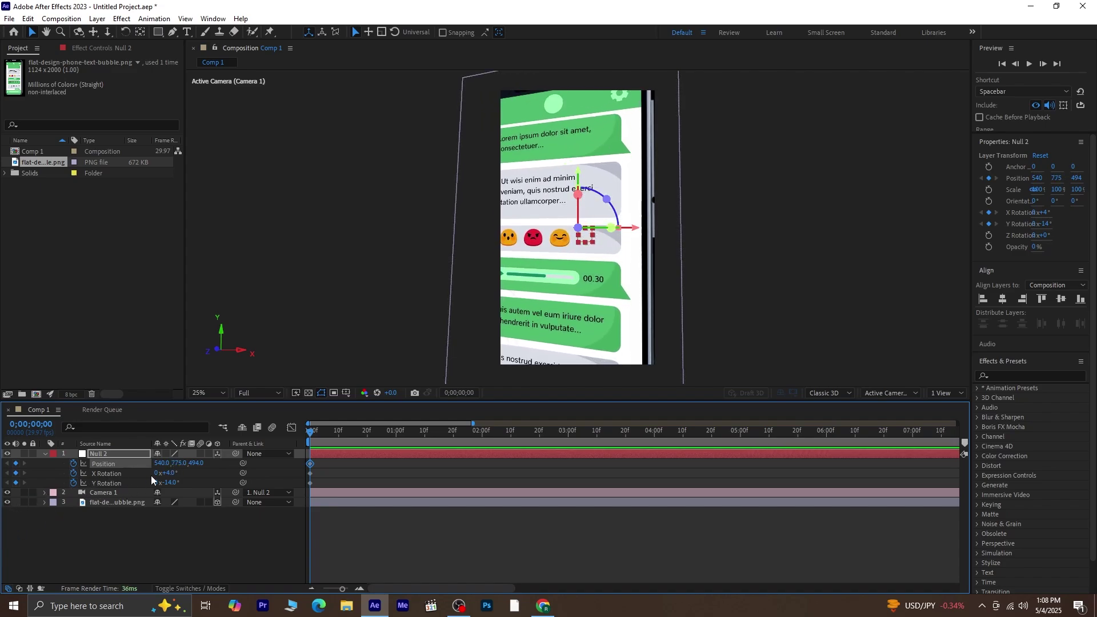
drag(174, 463, 91, 464)
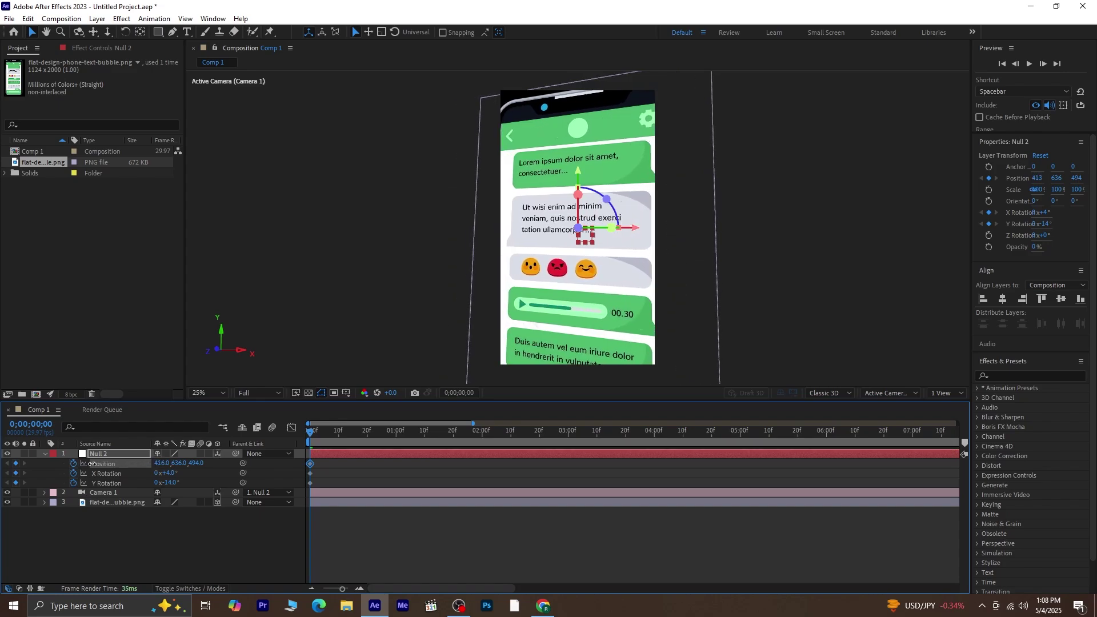
drag(196, 464, 271, 462)
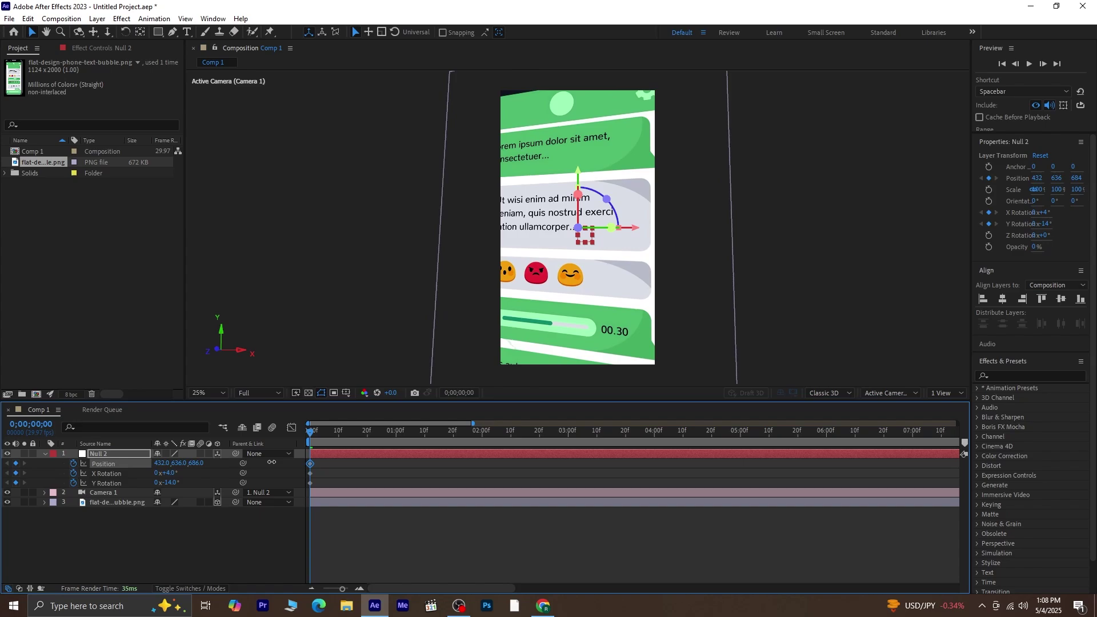
drag(160, 463, 90, 461)
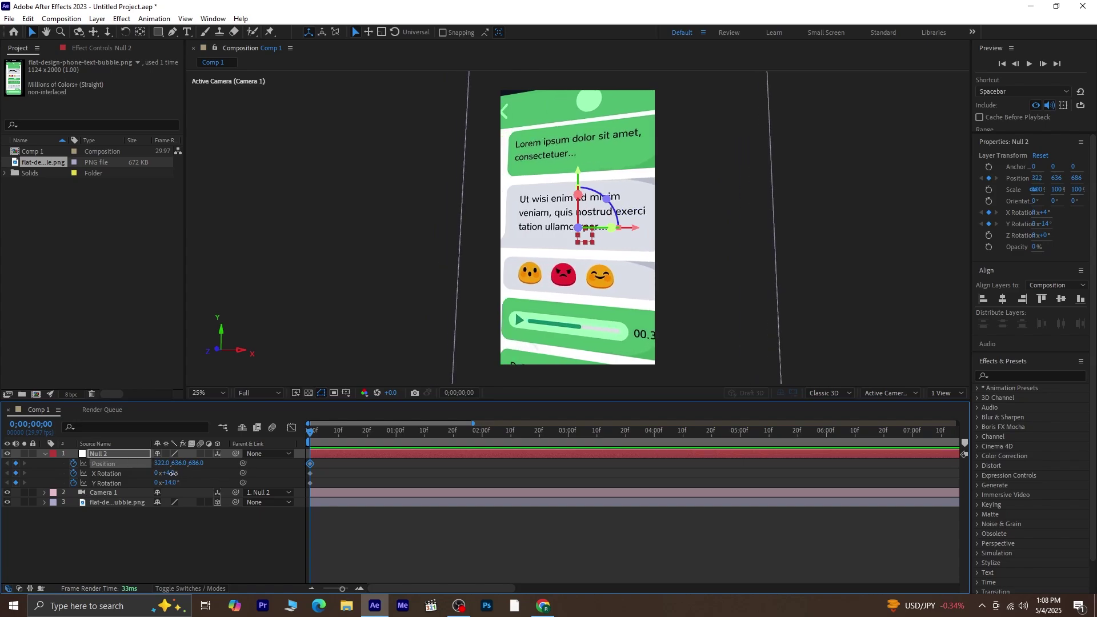
drag(172, 474, 21, 495)
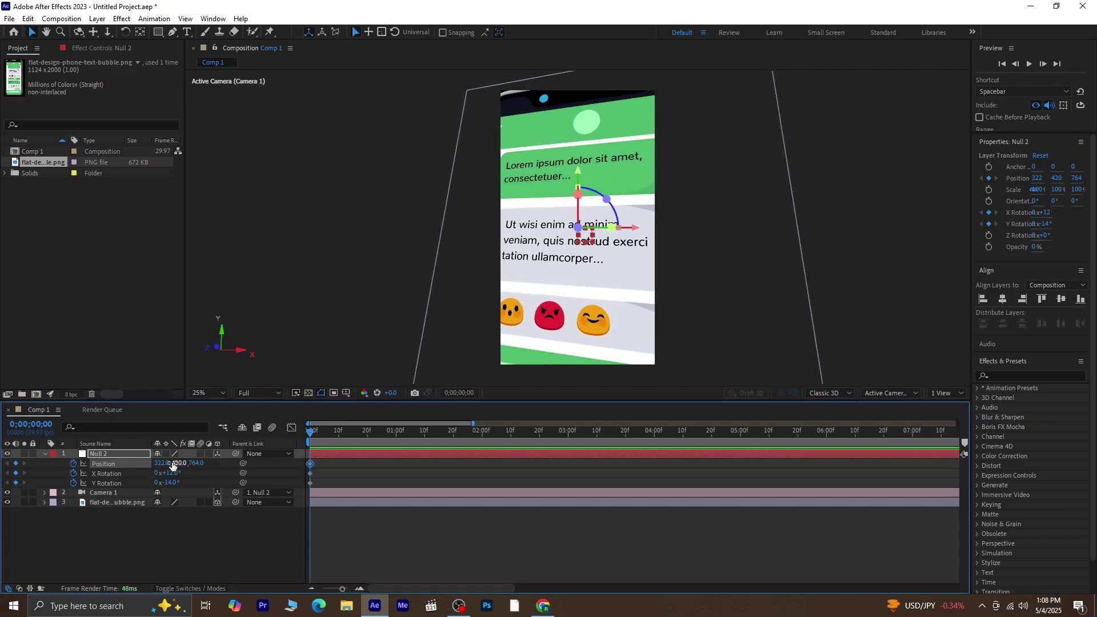
drag(171, 463, 99, 495)
mouse_move(156, 463)
mouse_down()
mouse_move(165, 463)
mouse_move(144, 466)
mouse_up()
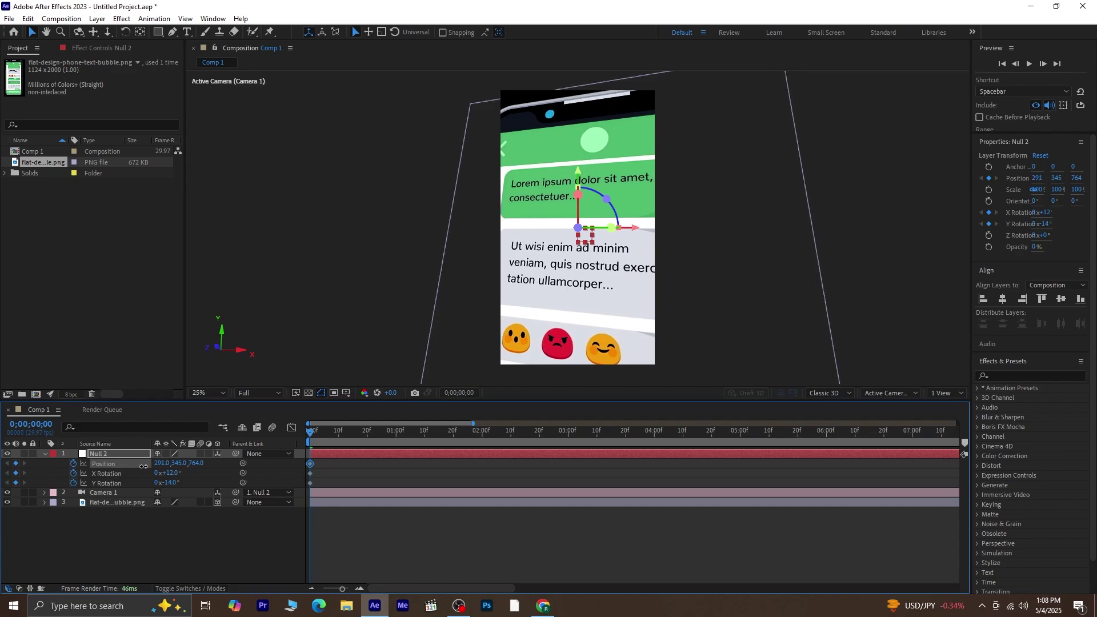
click(828, 195)
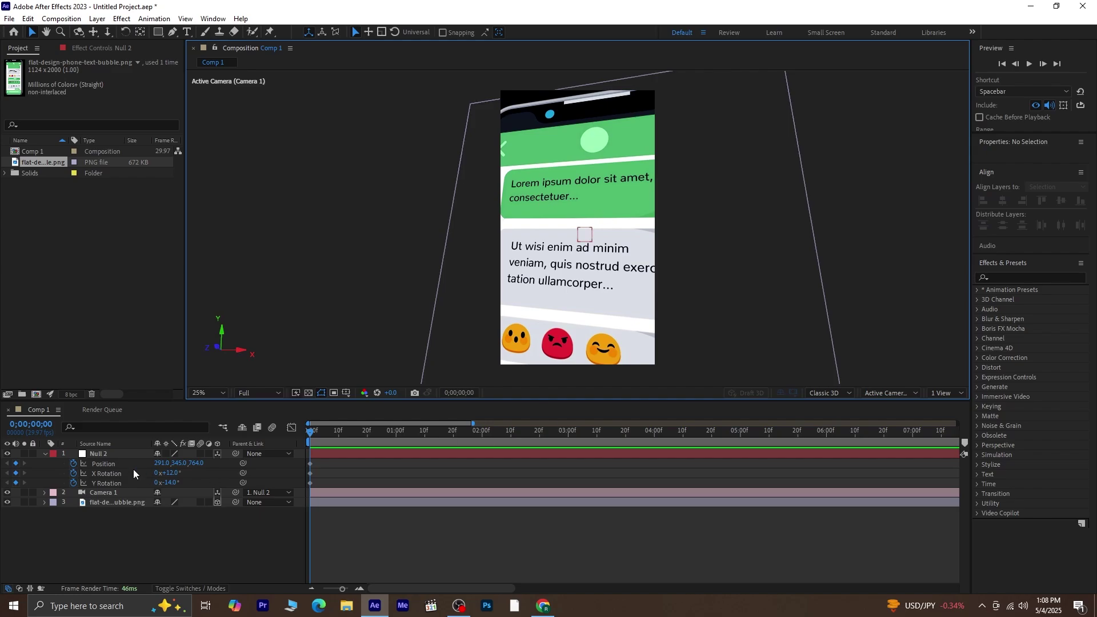
Draw a rectangle with no fill across the phone's middle.
click(133, 527)
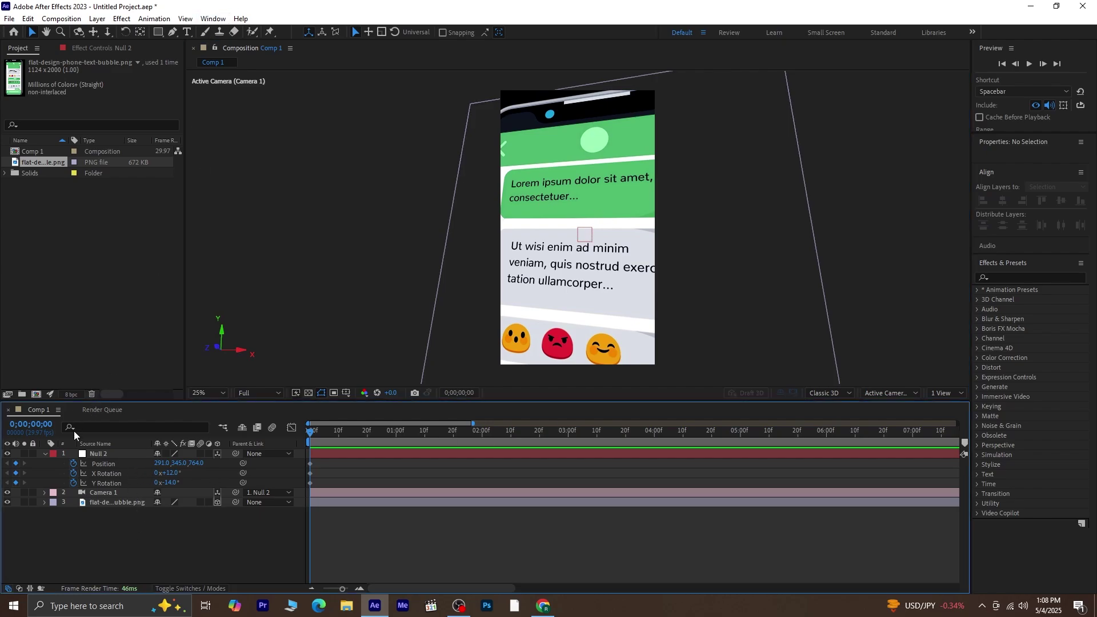
click(163, 33)
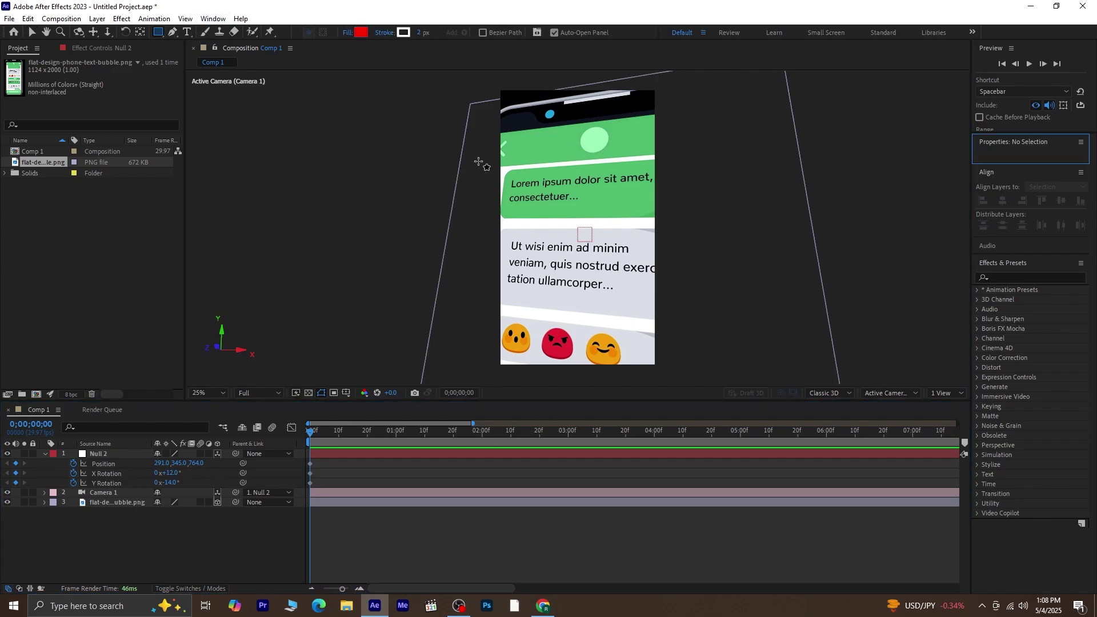
drag(478, 154, 690, 248)
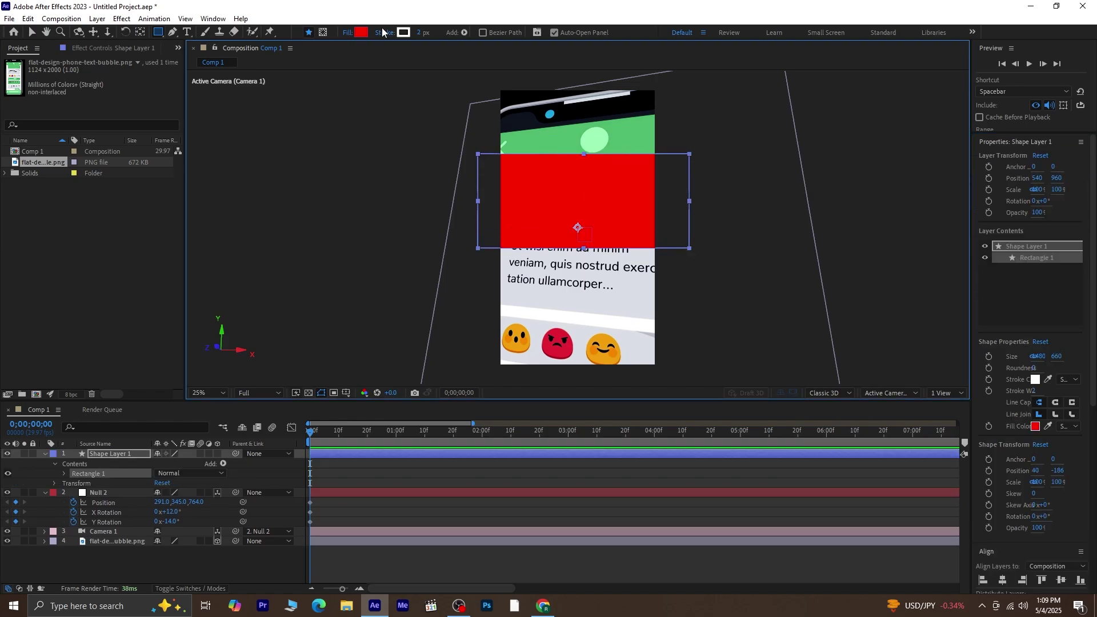
click(346, 33)
click(491, 270)
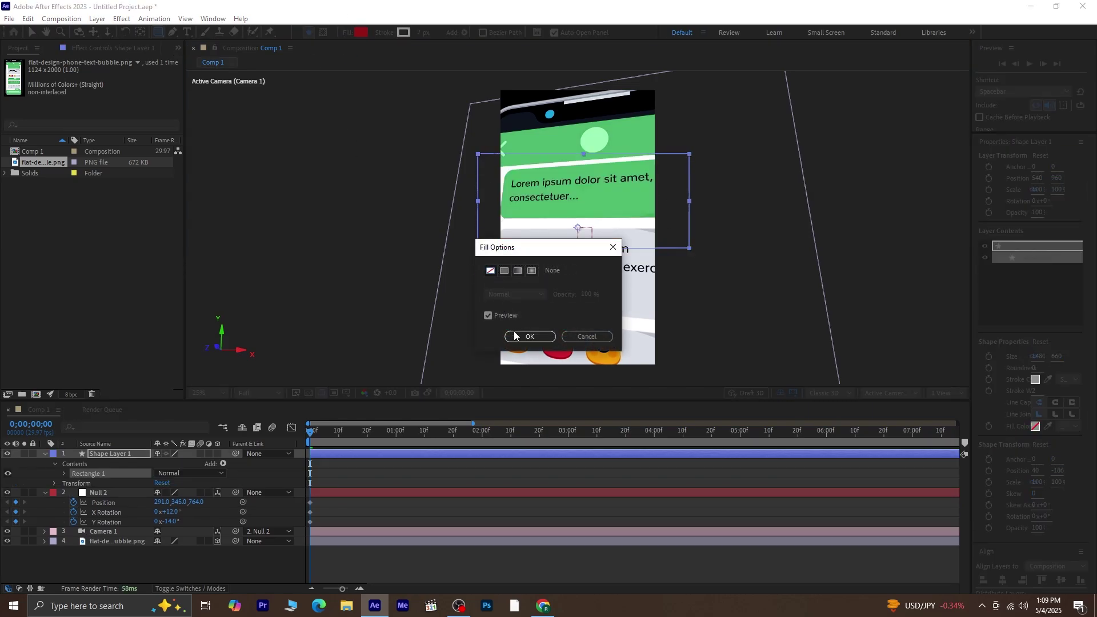
click(530, 336)
Give the rectangle an 11 px dark red (7C0B0B) stroke, then lock and collapse its layer.
click(403, 33)
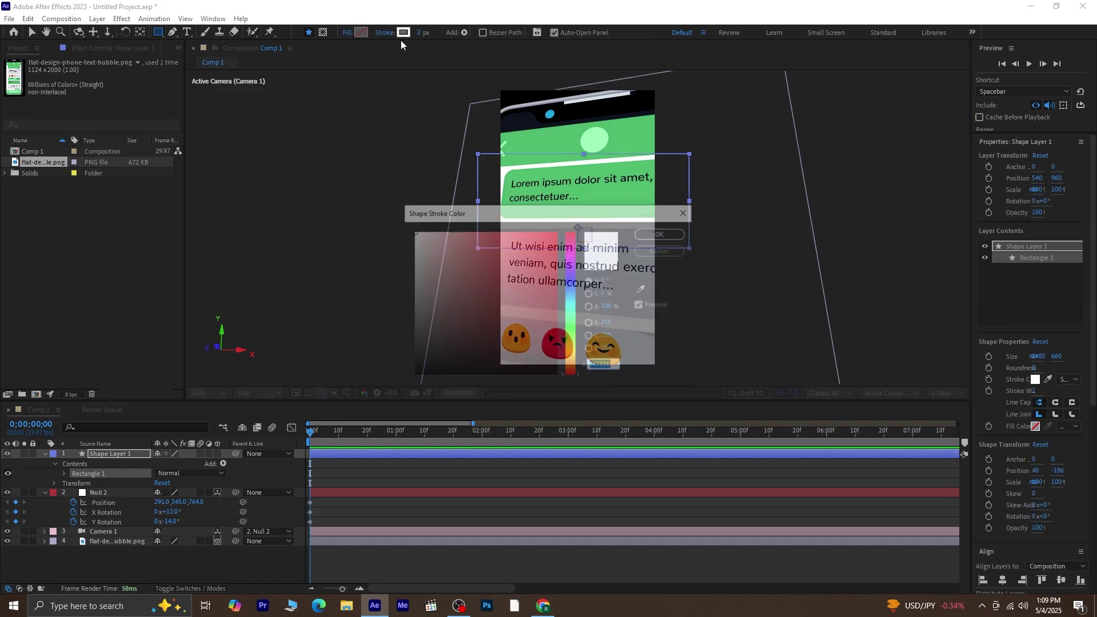
click(522, 346)
click(540, 311)
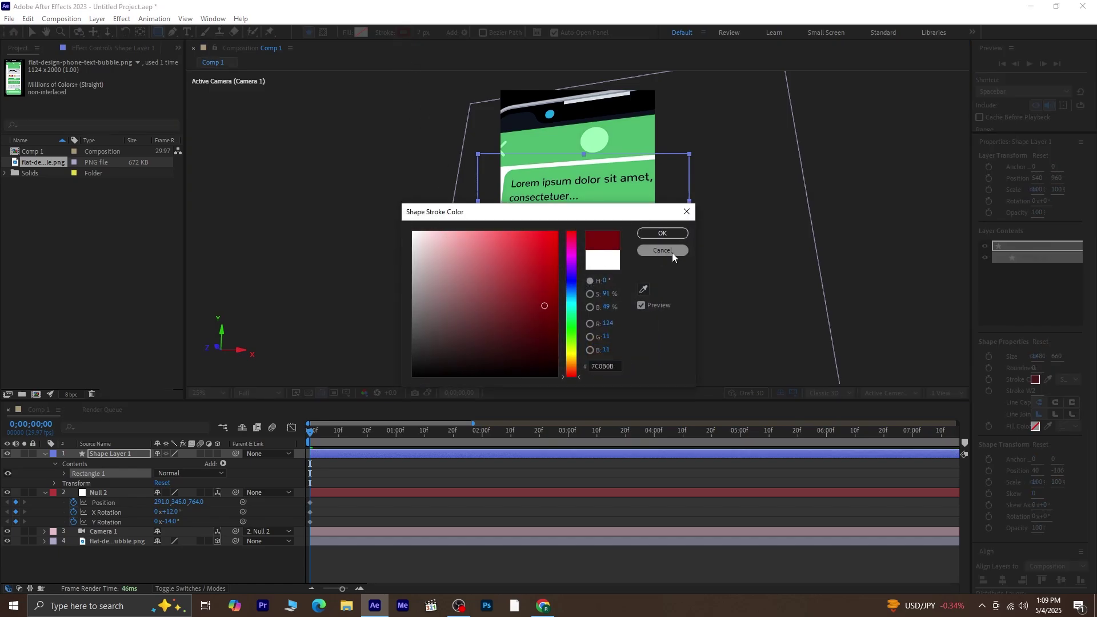
click(663, 234)
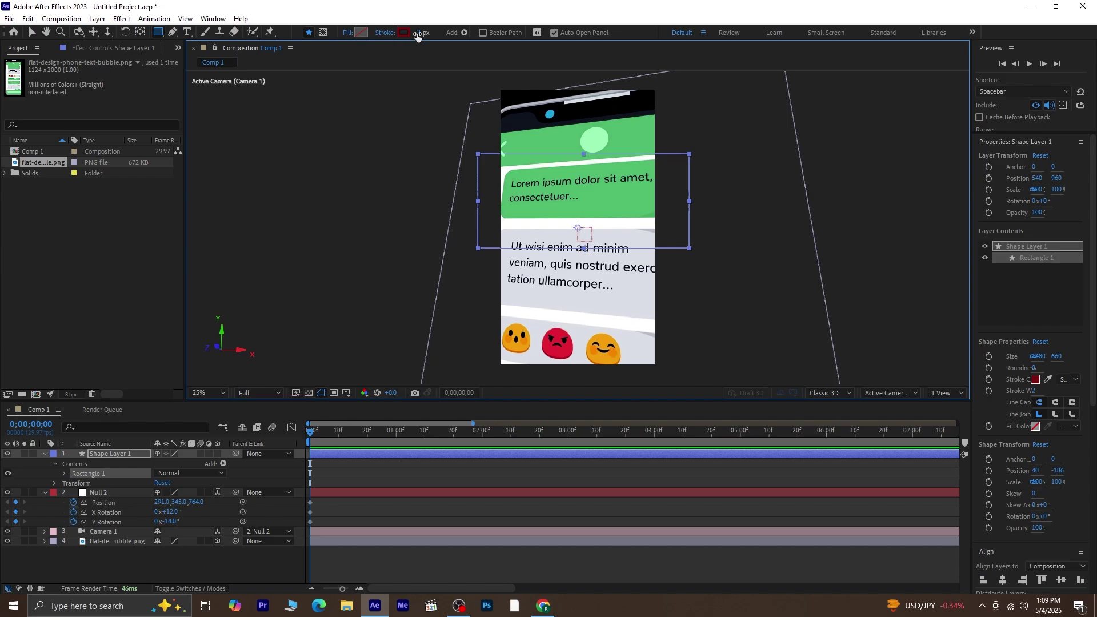
drag(419, 33, 423, 37)
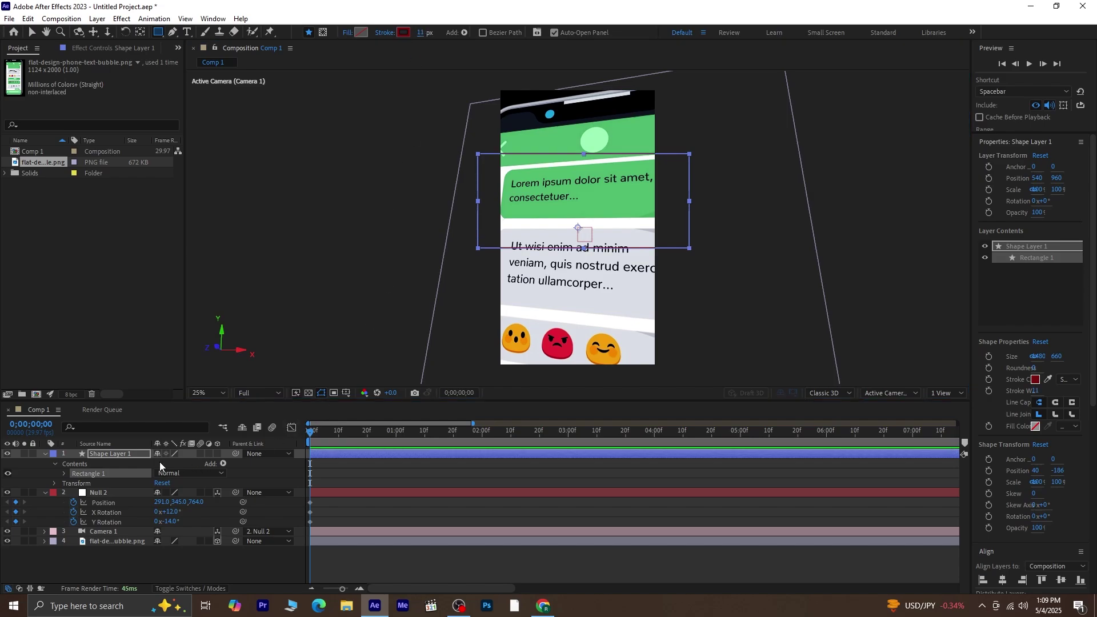
click(32, 454)
click(32, 454)
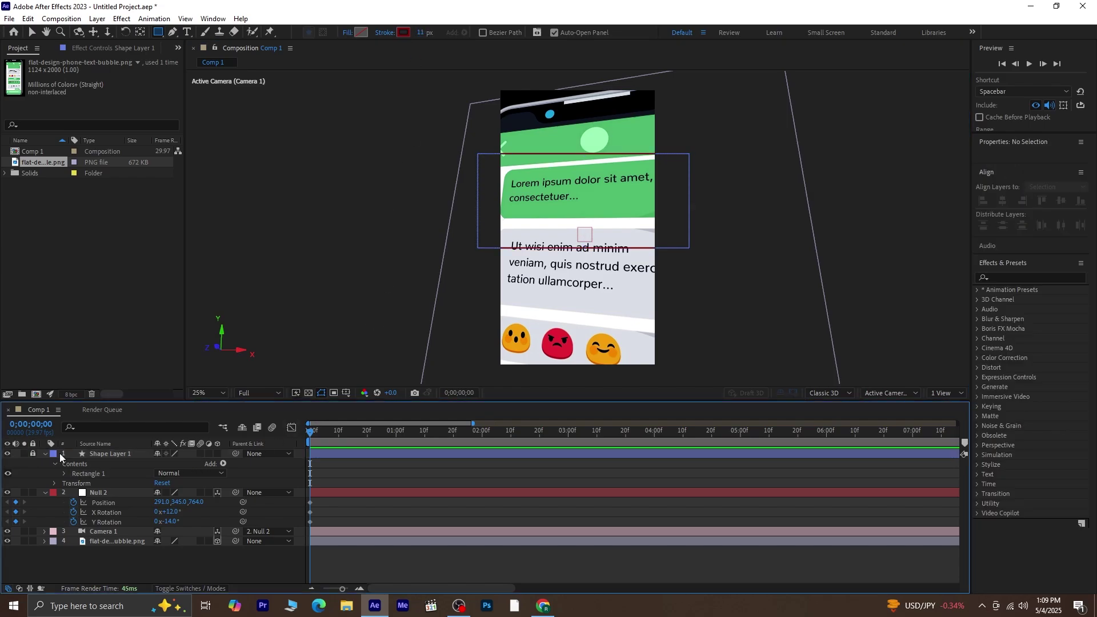
click(46, 454)
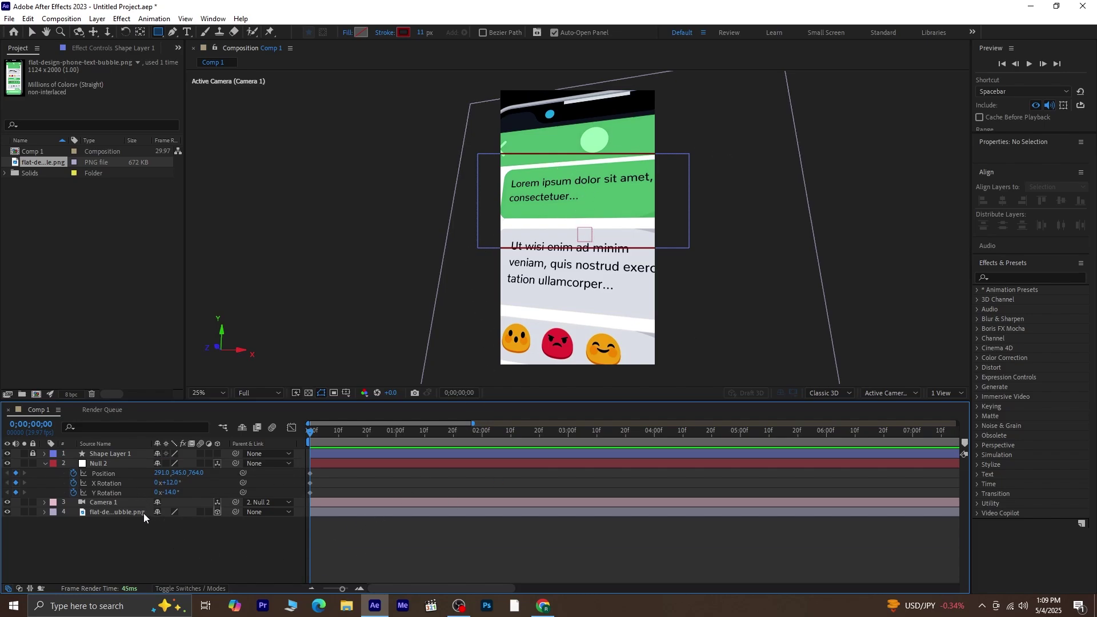
At 1:00, key Null 2 to Position 633, 465, 764, Y Rotation 14°, X Rotation 18°.
click(106, 465)
key(shift+Page_Down)
key(shift+Page_Down)
key(shift+Page_Down)
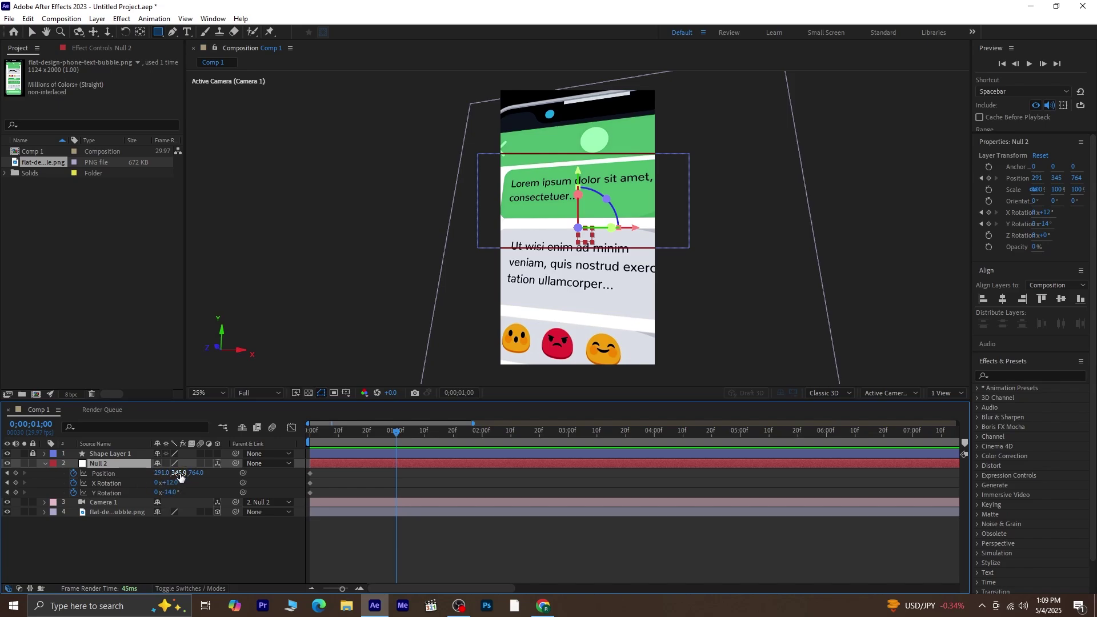
drag(180, 476, 472, 324)
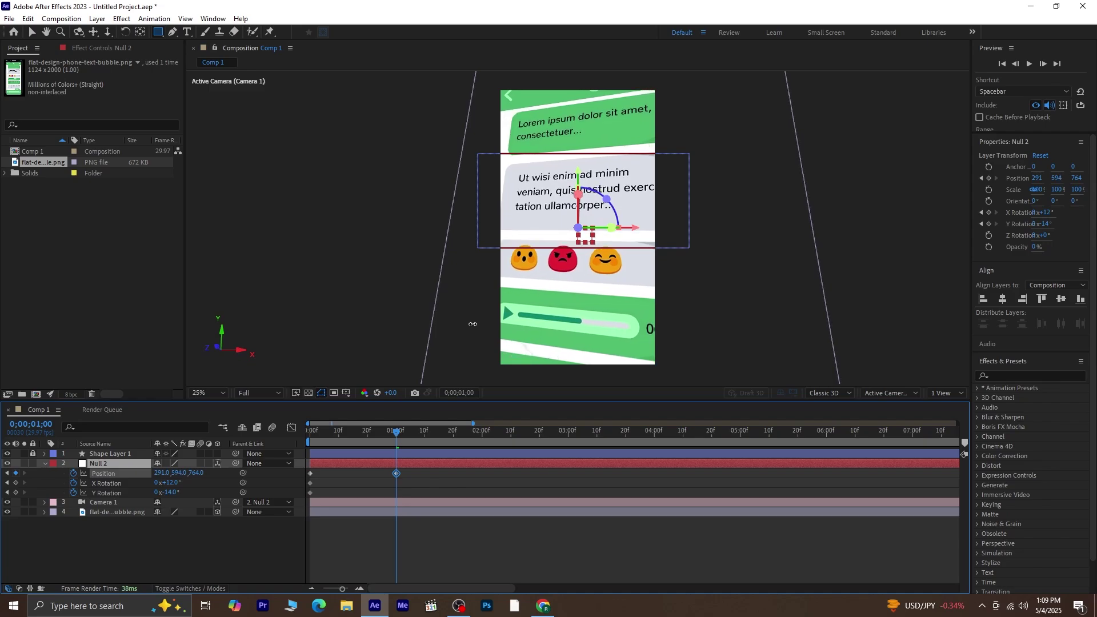
click(171, 492)
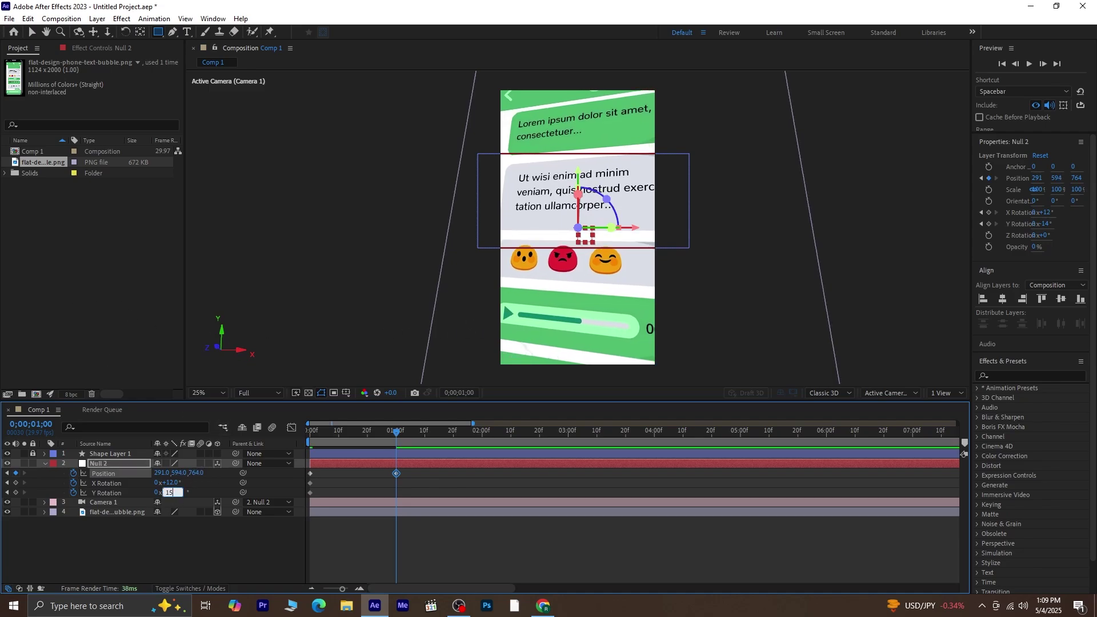
key(Return)
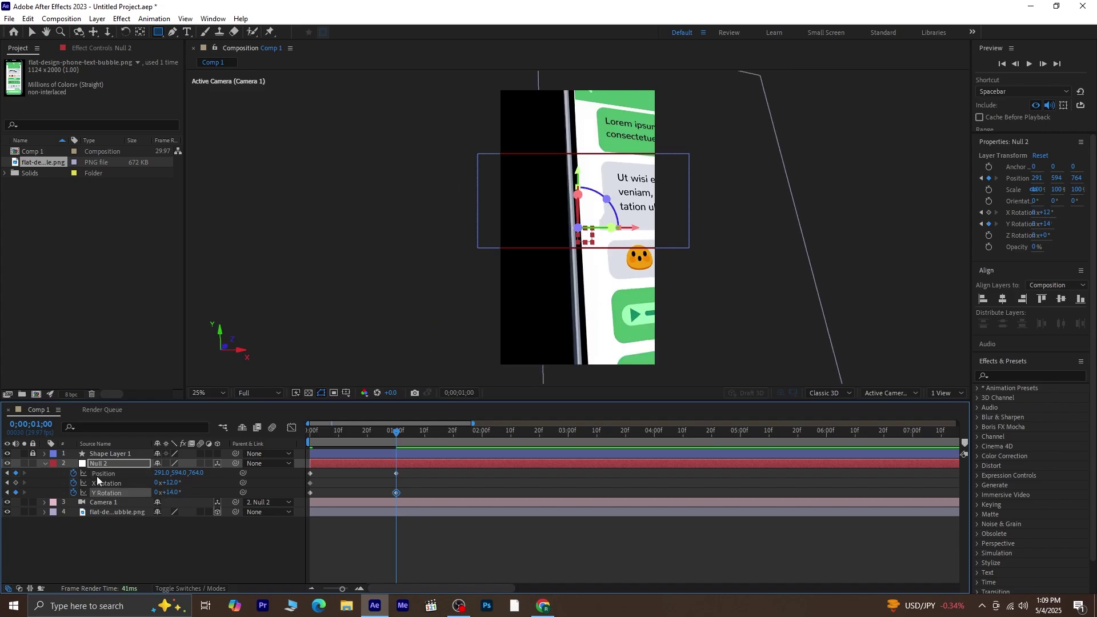
drag(170, 466, 346, 462)
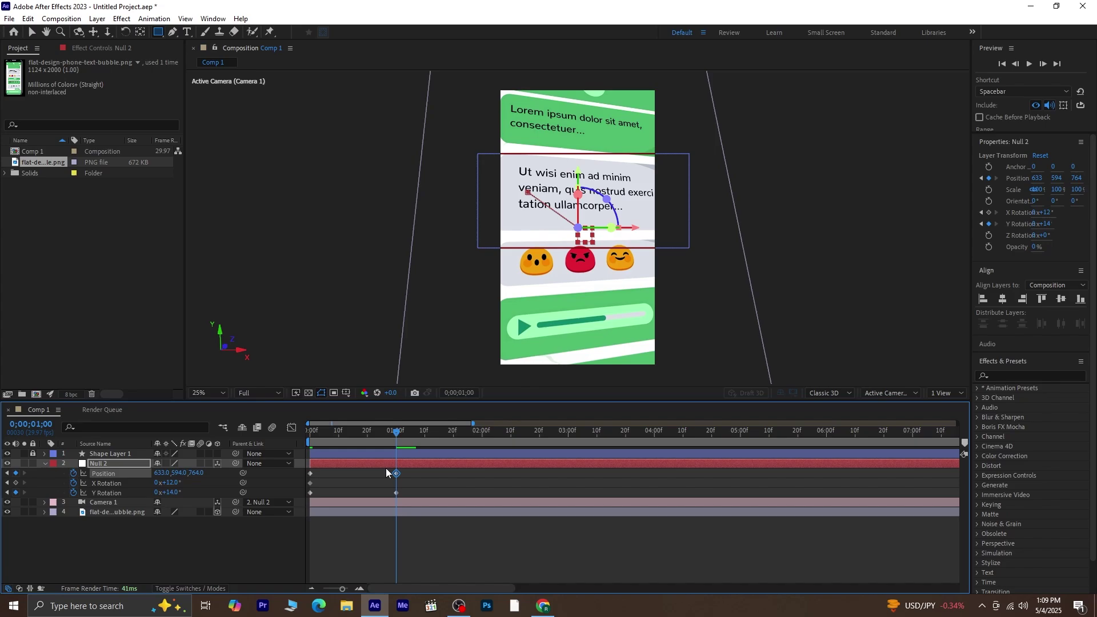
drag(172, 478, 140, 486)
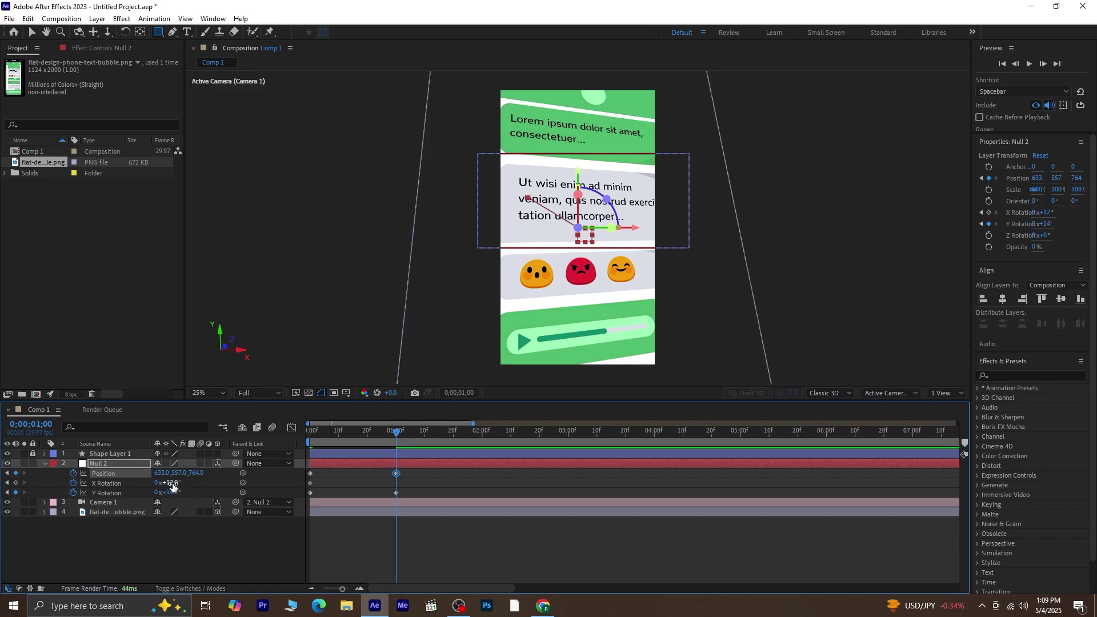
drag(173, 483, 12, 550)
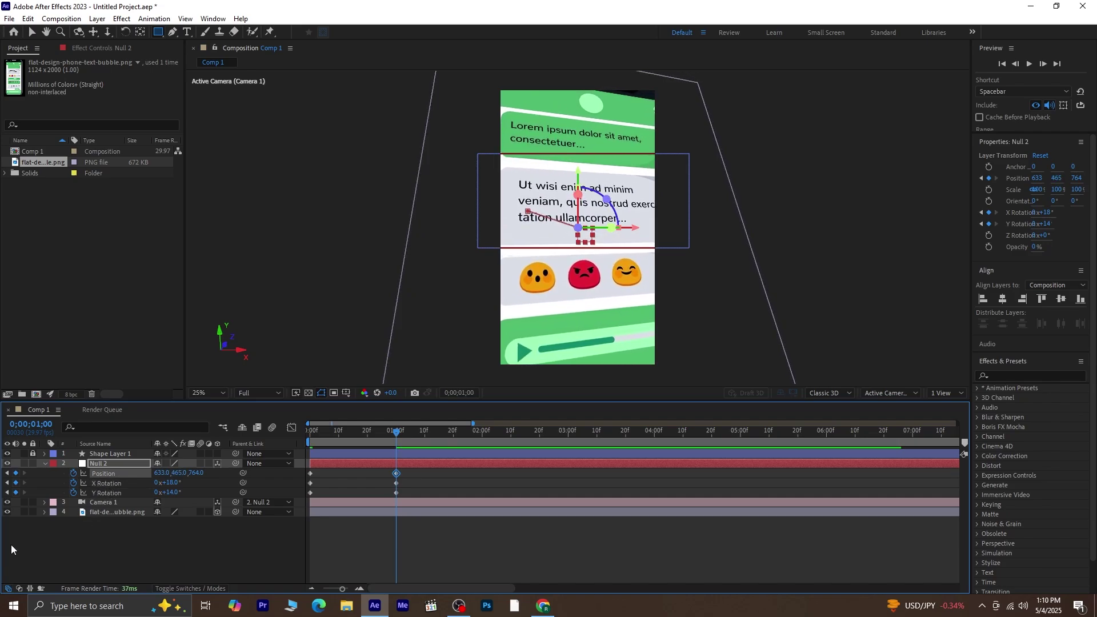
At 2:00, key Null 2 to Position 377, 798, 677, Y Rotation −13°, X Rotation 22°.
click(152, 558)
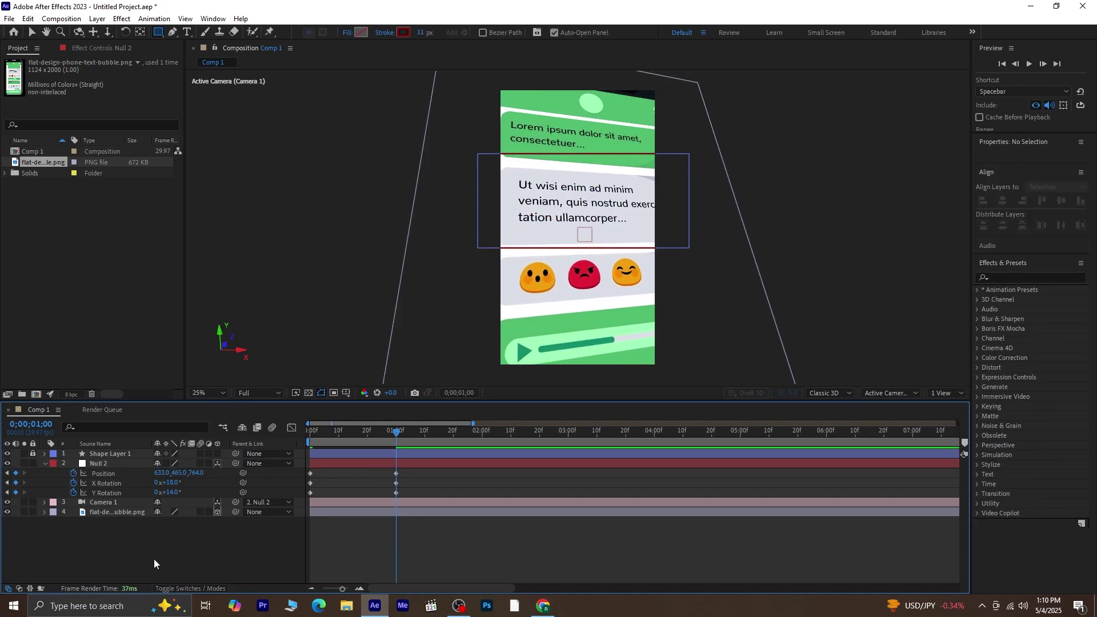
key(shift+Page_Down)
key(shift+Page_Down)
key(shift+Page_Down)
click(15, 473)
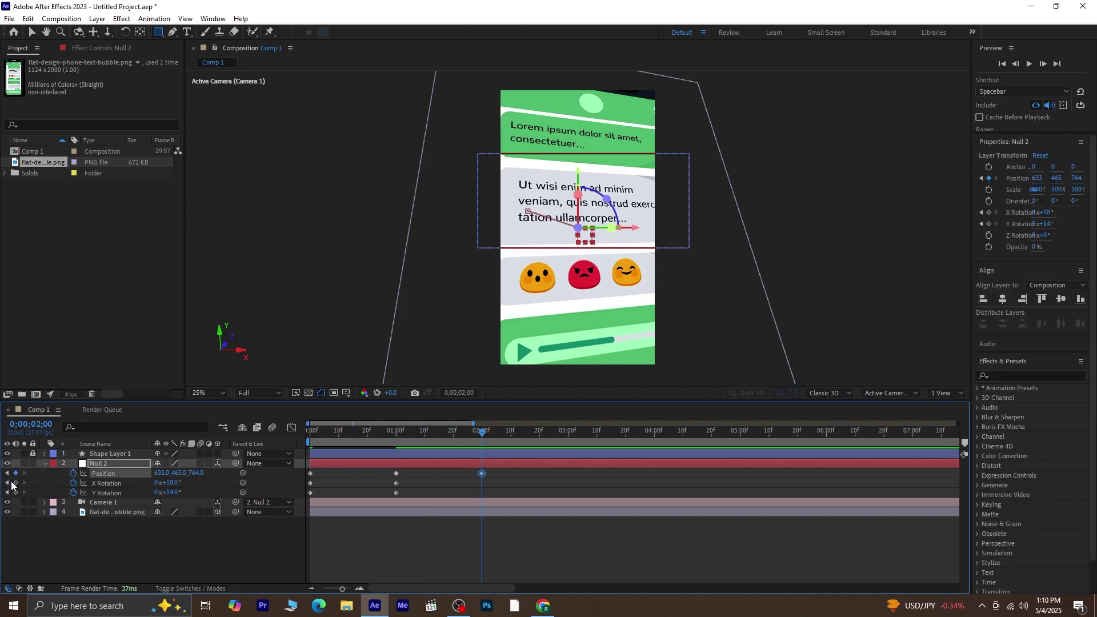
key(ctrl+shift+a)
drag(176, 473, 563, 282)
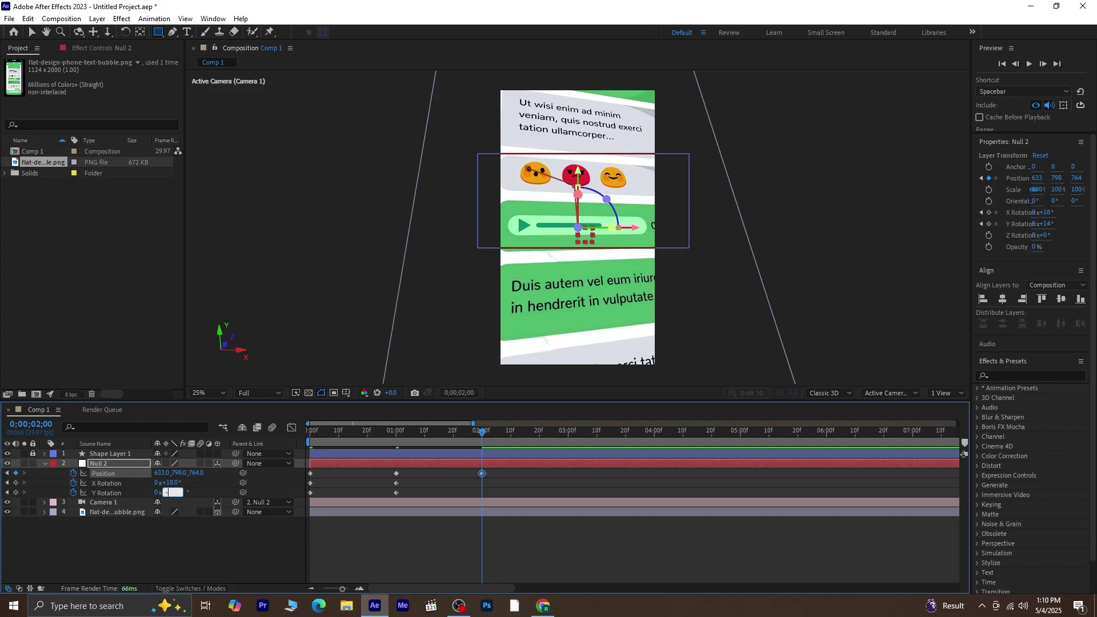
key(Return)
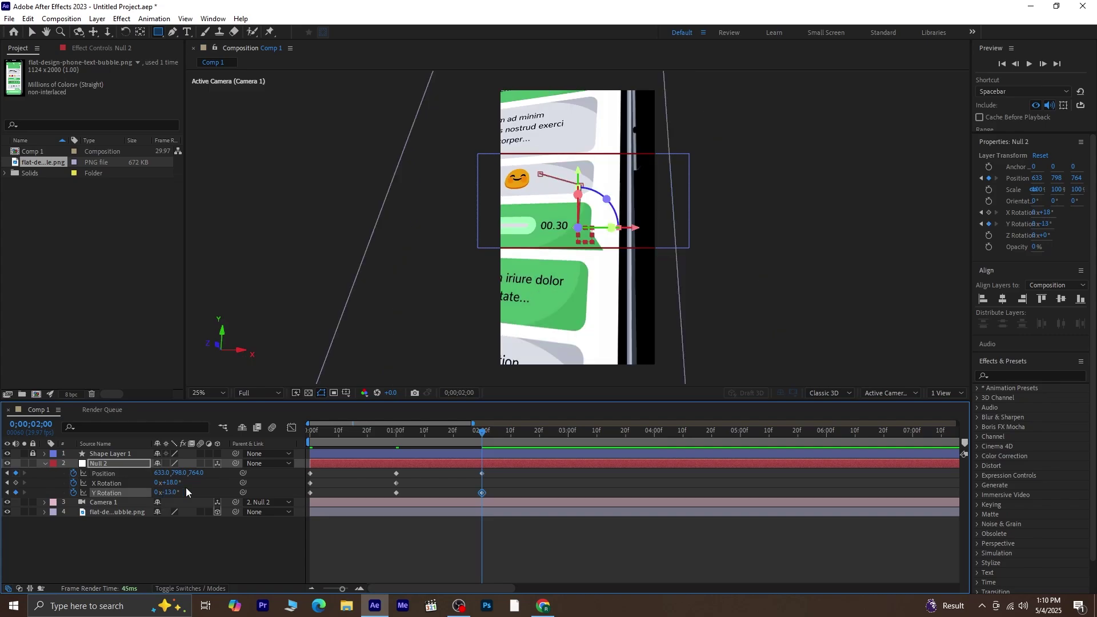
drag(162, 473, 9, 481)
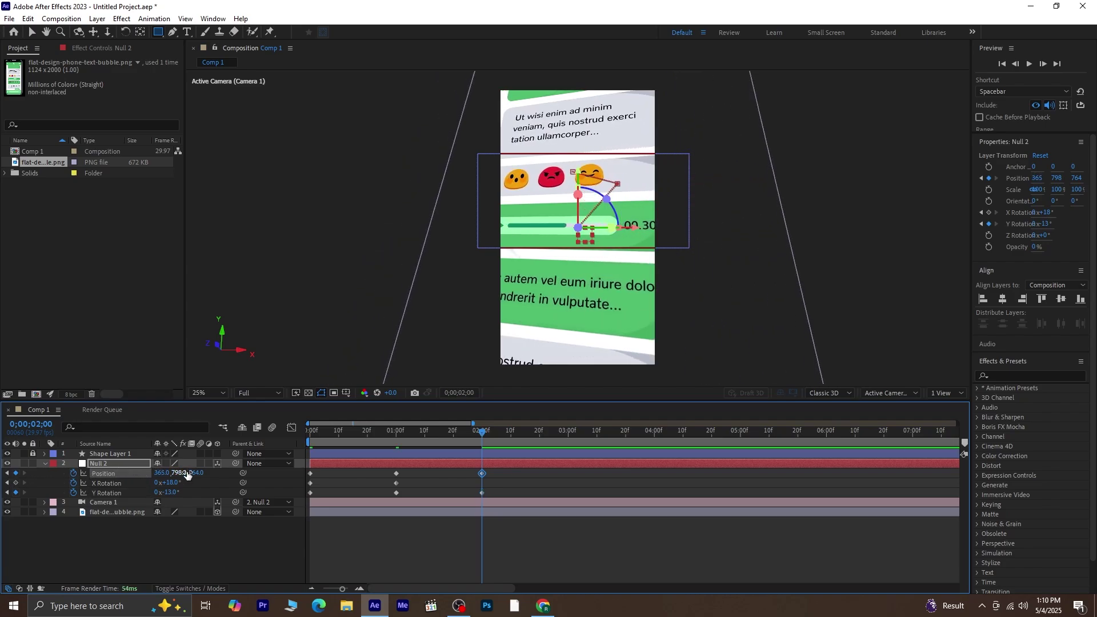
drag(199, 472, 160, 473)
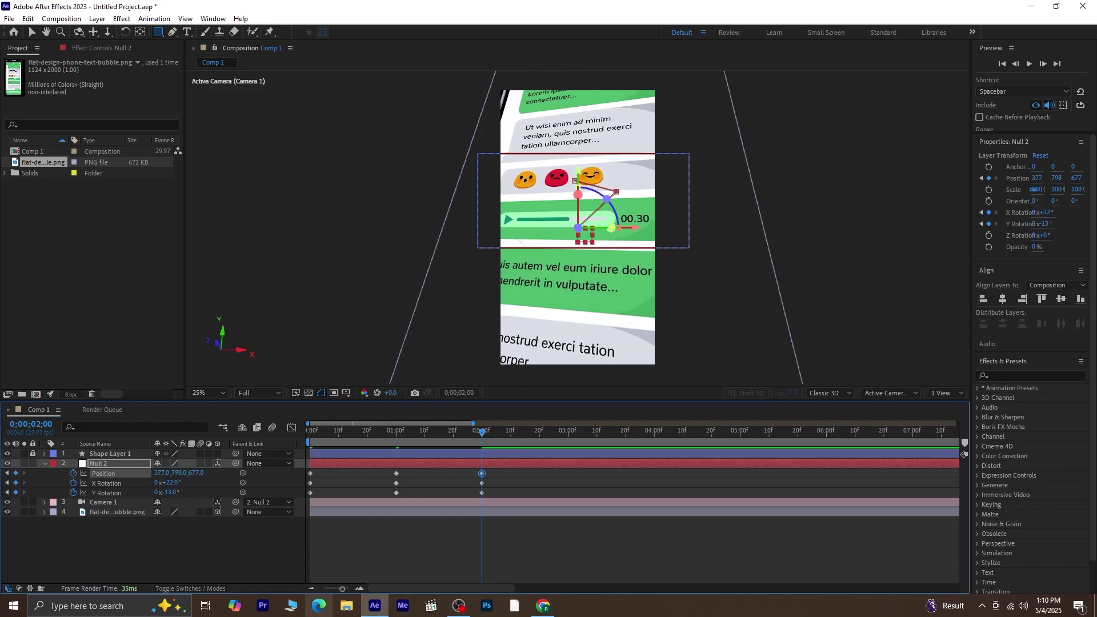
click(427, 552)
At 3;00, key Null 2 to Position 368, 1165, 700 with 16° X and −13° Y rotation.
key(space)
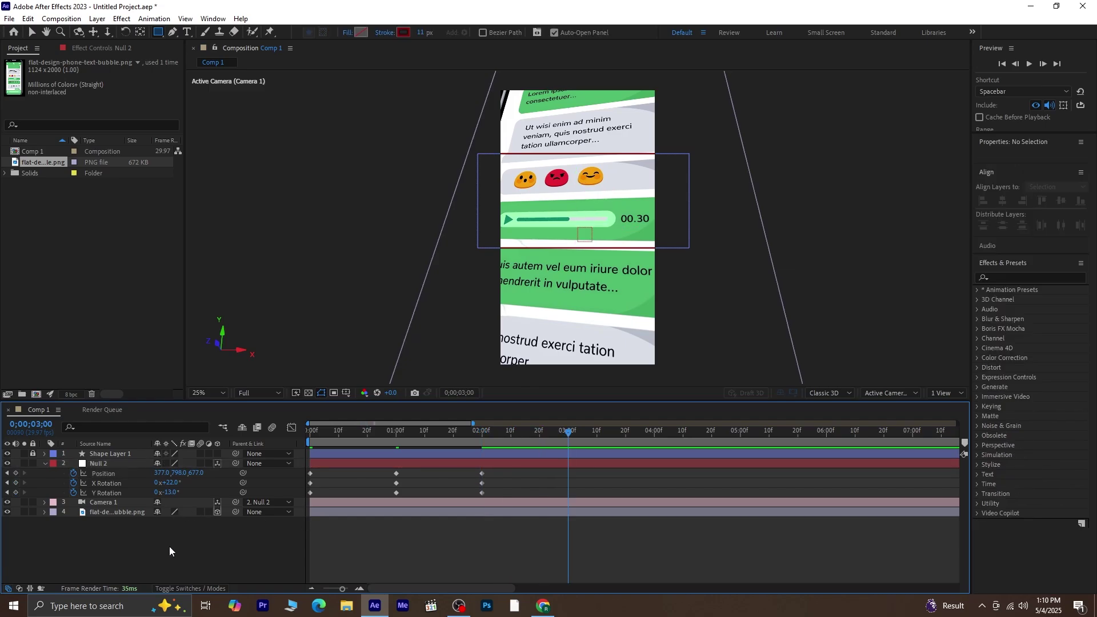
drag(178, 473, 493, 296)
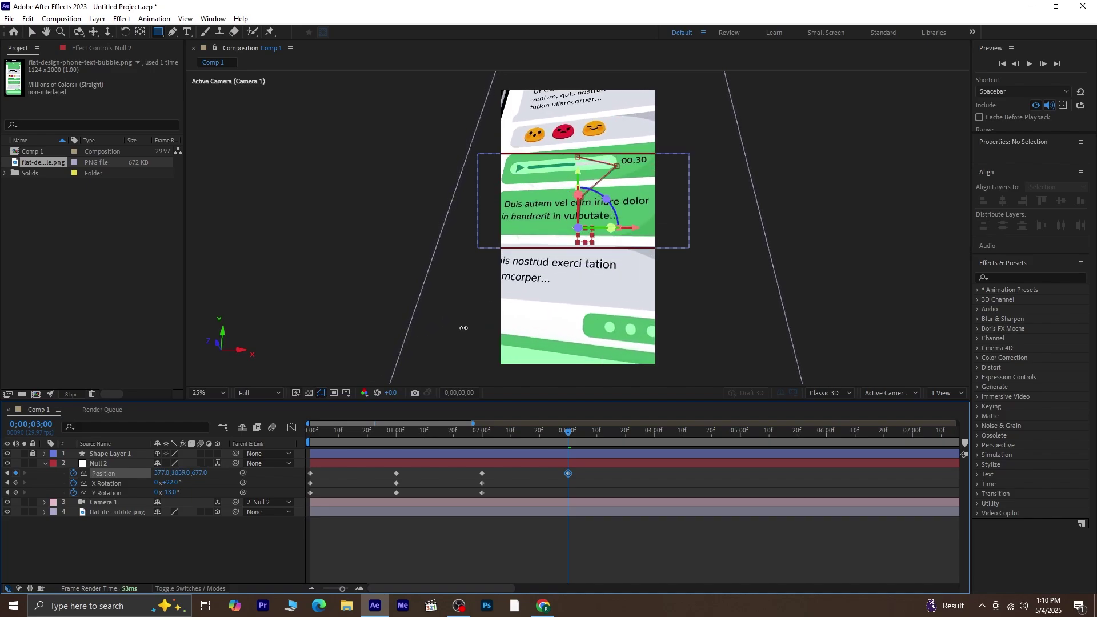
drag(165, 473, 287, 428)
mouse_move(206, 473)
mouse_down()
mouse_move(225, 473)
mouse_move(209, 473)
mouse_up()
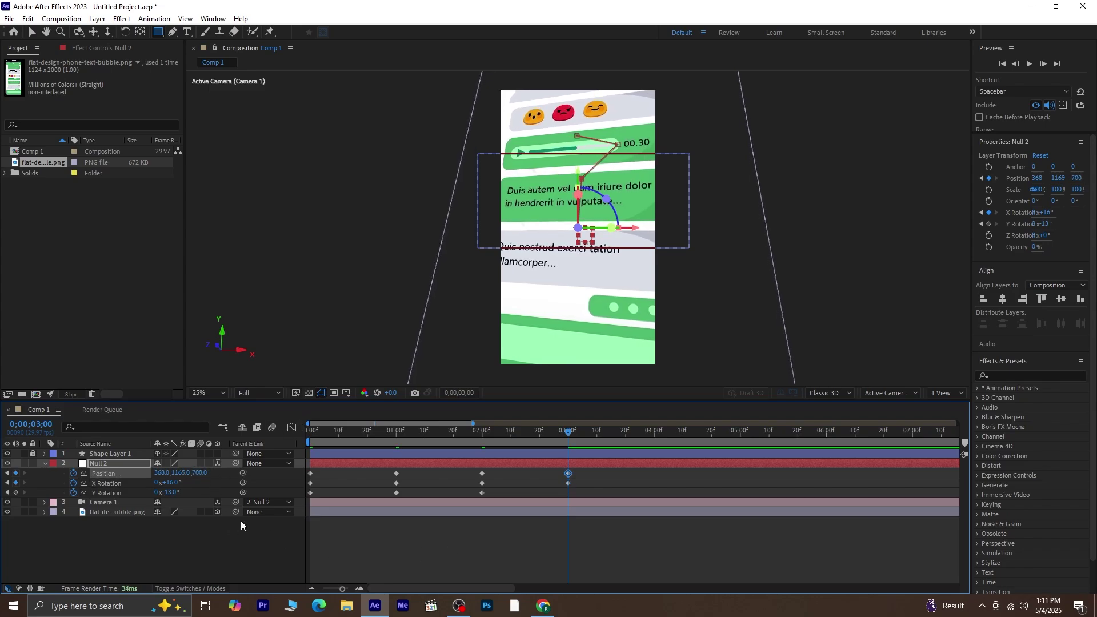
click(16, 492)
At 4;00, keyframe Null 2 at Position 608, 1347, 772 with X Rotation 15° and Y Rotation 12°.
key(shift+Page_Down)
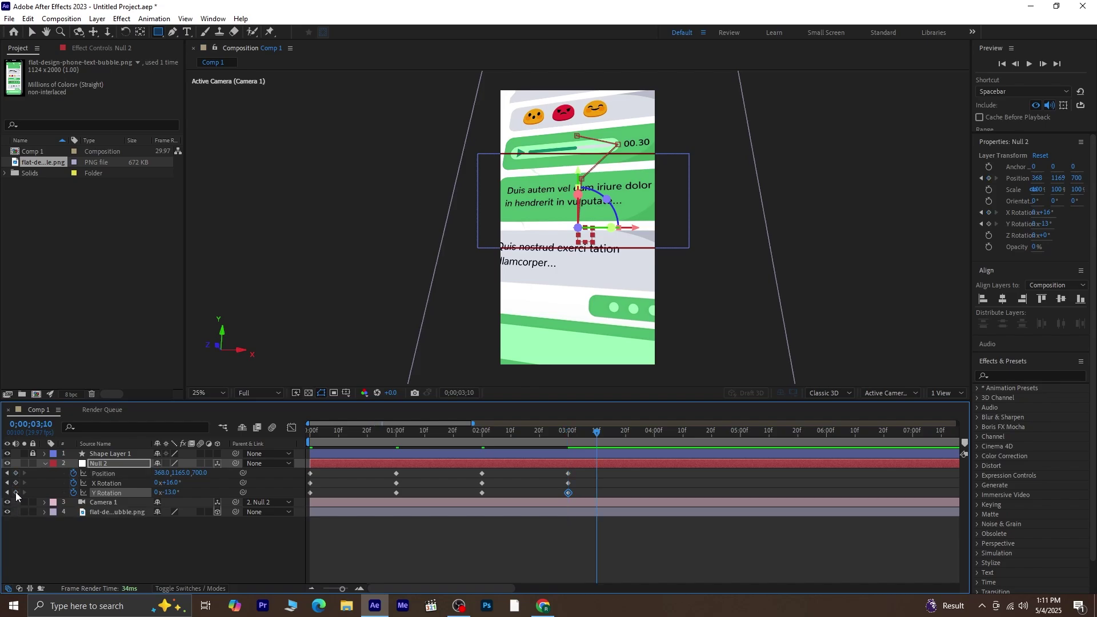
key(shift+Page_Down)
key(shift+Page_Down)
drag(177, 475, 273, 485)
click(171, 492)
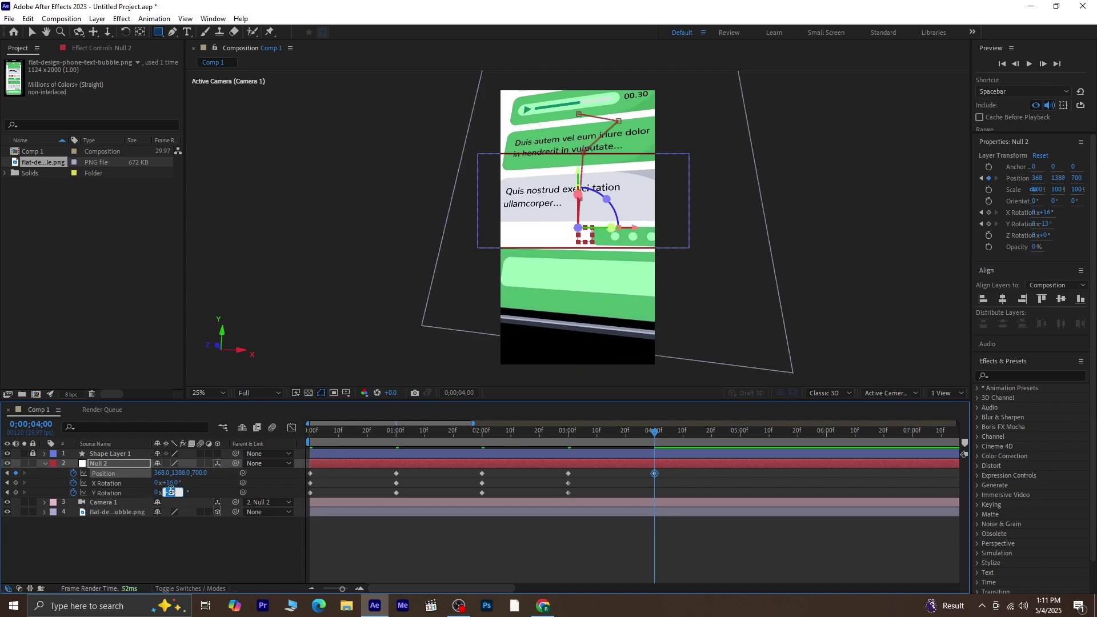
text(12)
key(Return)
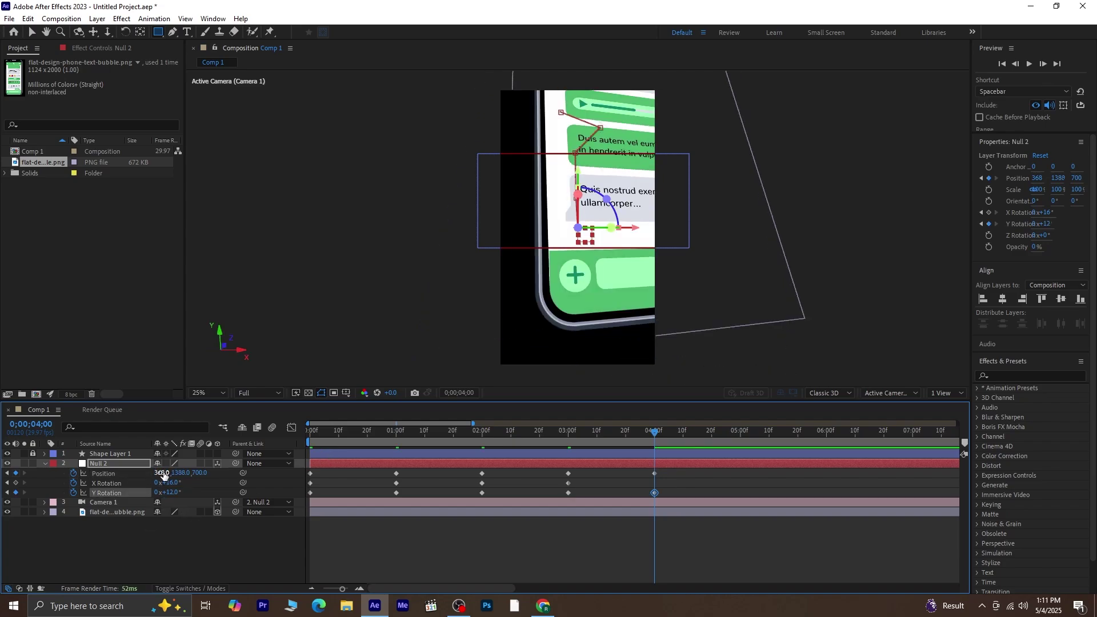
drag(162, 474, 297, 480)
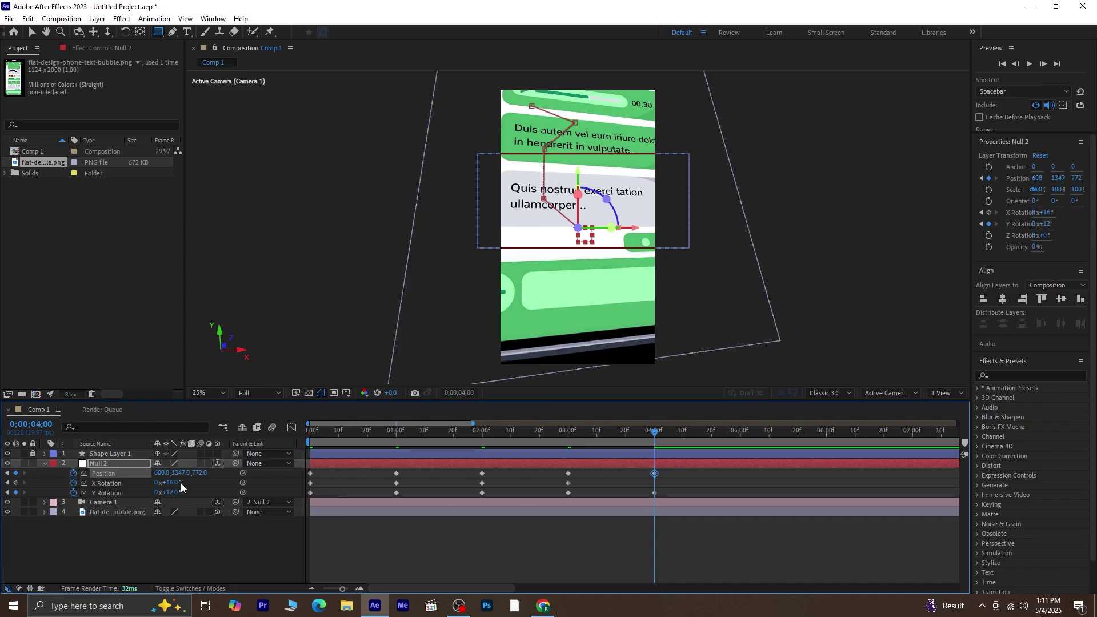
mouse_move(177, 483)
mouse_down()
mouse_move(188, 483)
mouse_move(175, 484)
mouse_up()
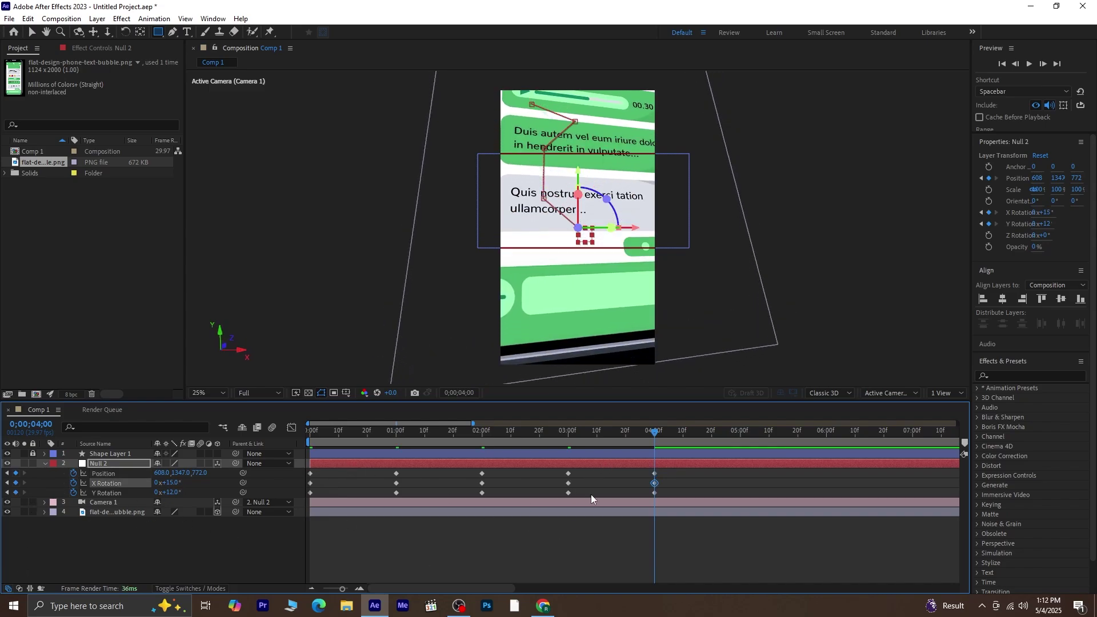
key(space)
Set the null's X and Y Rotation to 0° at 5;10.
click(180, 484)
text(0)
key(Return)
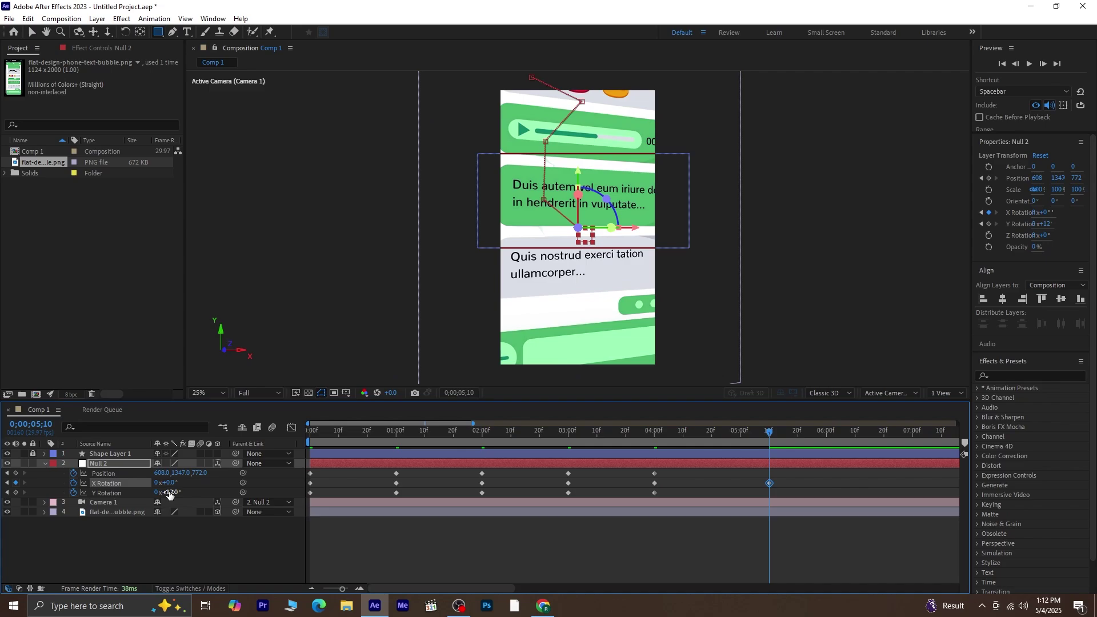
click(169, 493)
text(0)
key(Return)
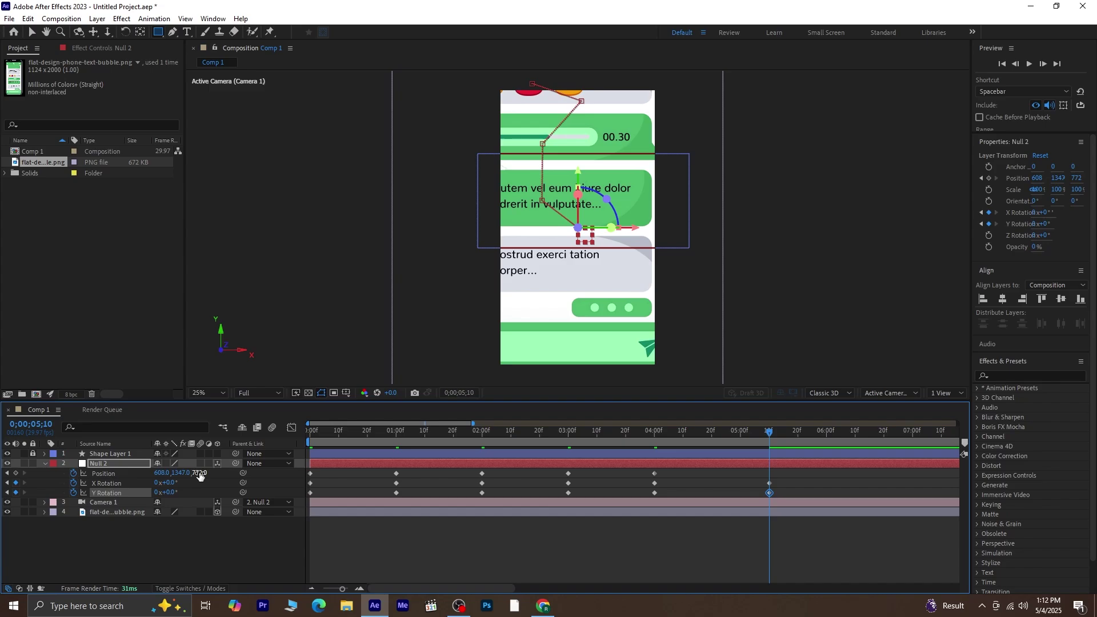
Move the null's Position to 513, 956, -47 to show the whole phone, then deselect.
drag(200, 475, 3, 532)
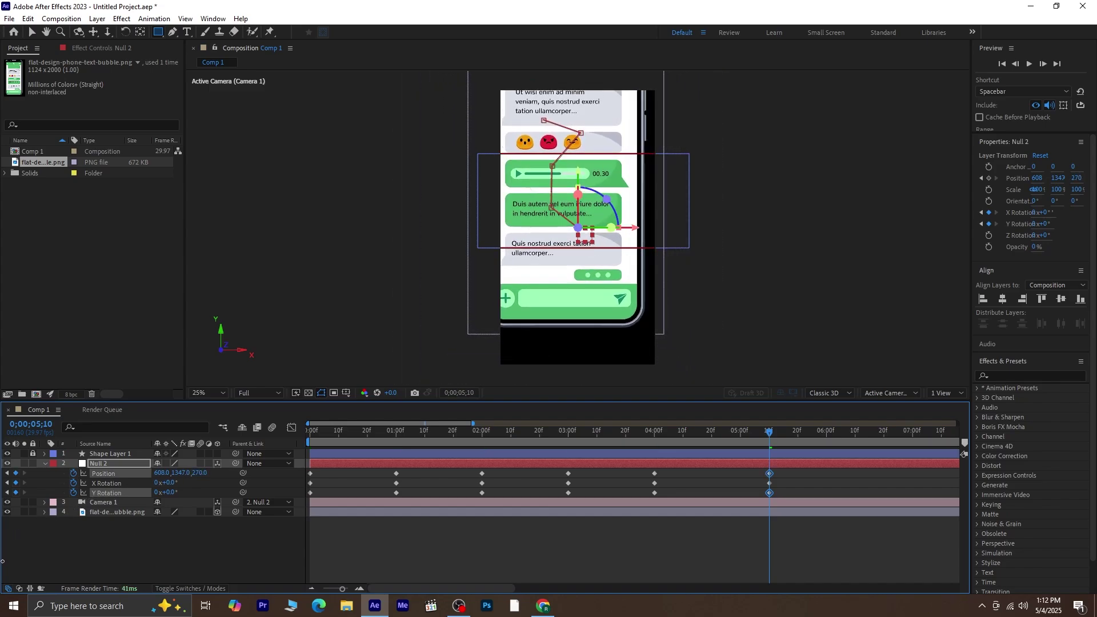
drag(199, 473, 12, 526)
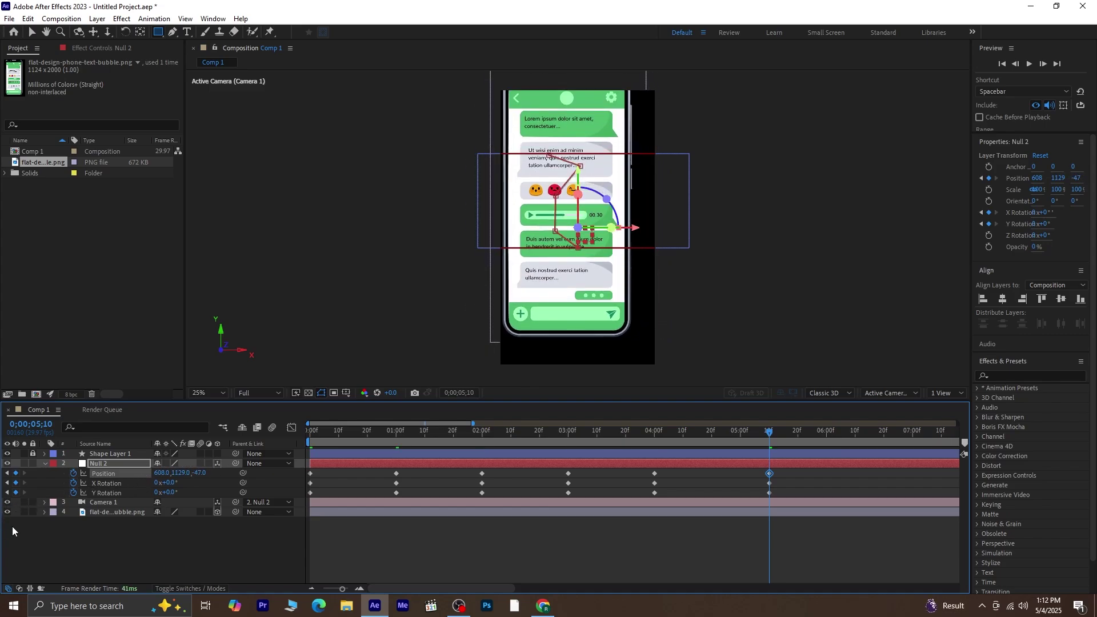
drag(177, 474, 69, 483)
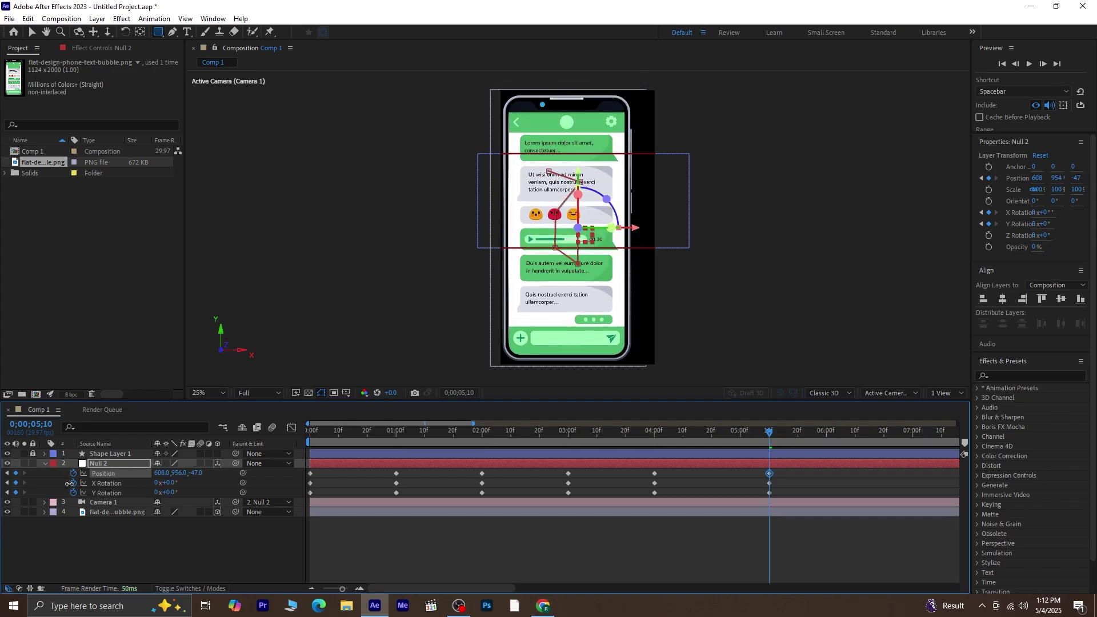
drag(141, 472, 104, 473)
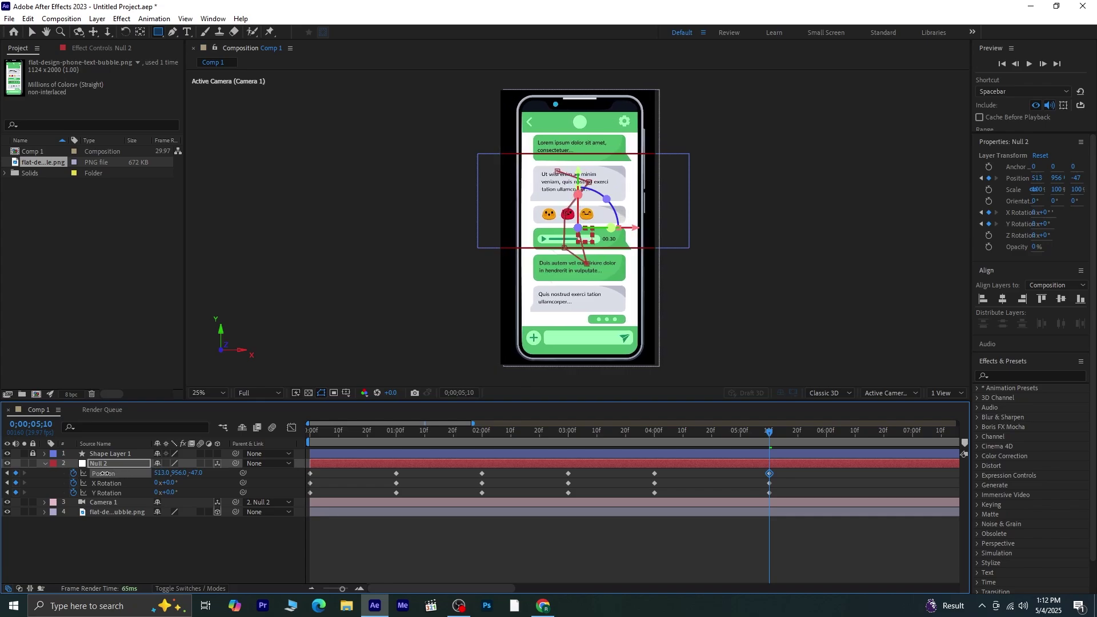
click(482, 560)
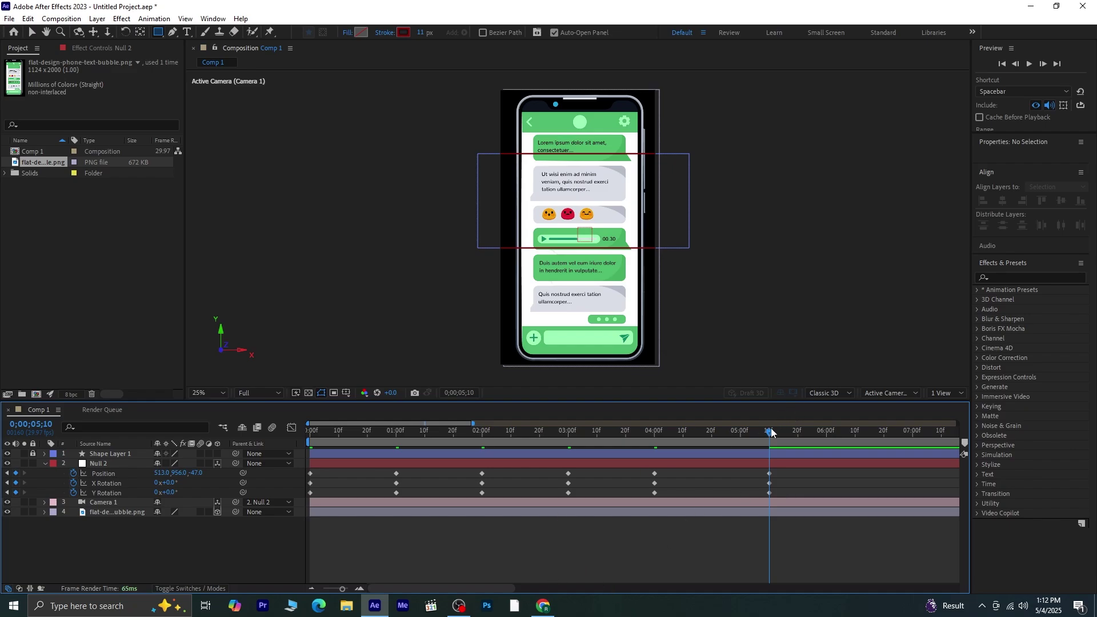
Preview the camera move from 0;00, then select all of Null 2's keyframes.
drag(772, 432, 245, 484)
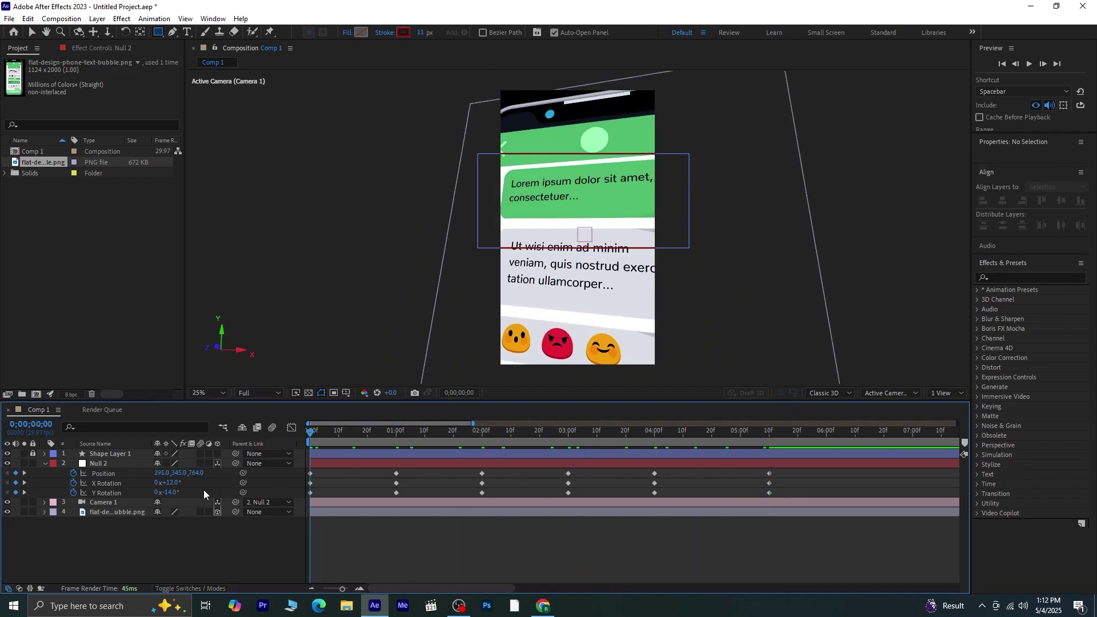
key(space)
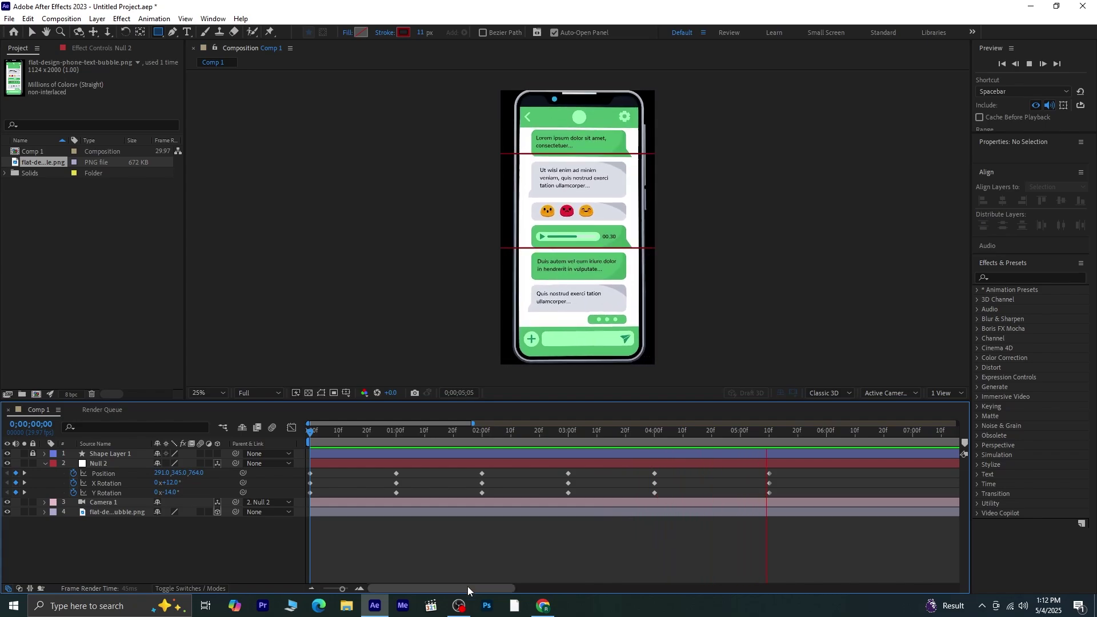
key(space)
drag(798, 476, 300, 499)
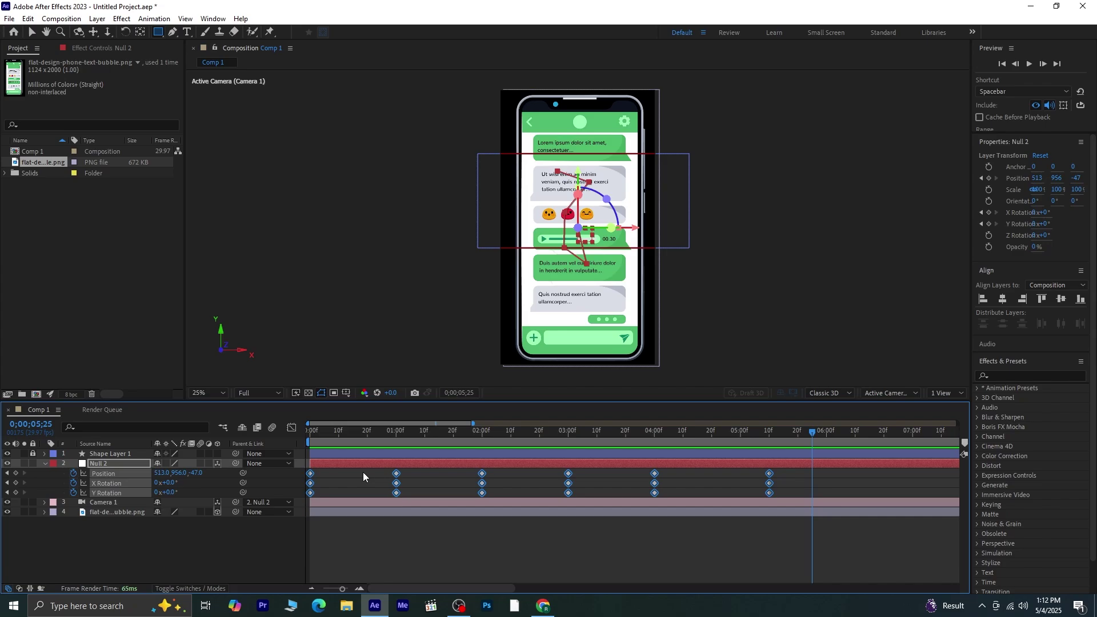
Apply Easy Ease to all Null 2 keyframes and view their speed curves in the Graph Editor from 0;00.
key(F9)
click(291, 427)
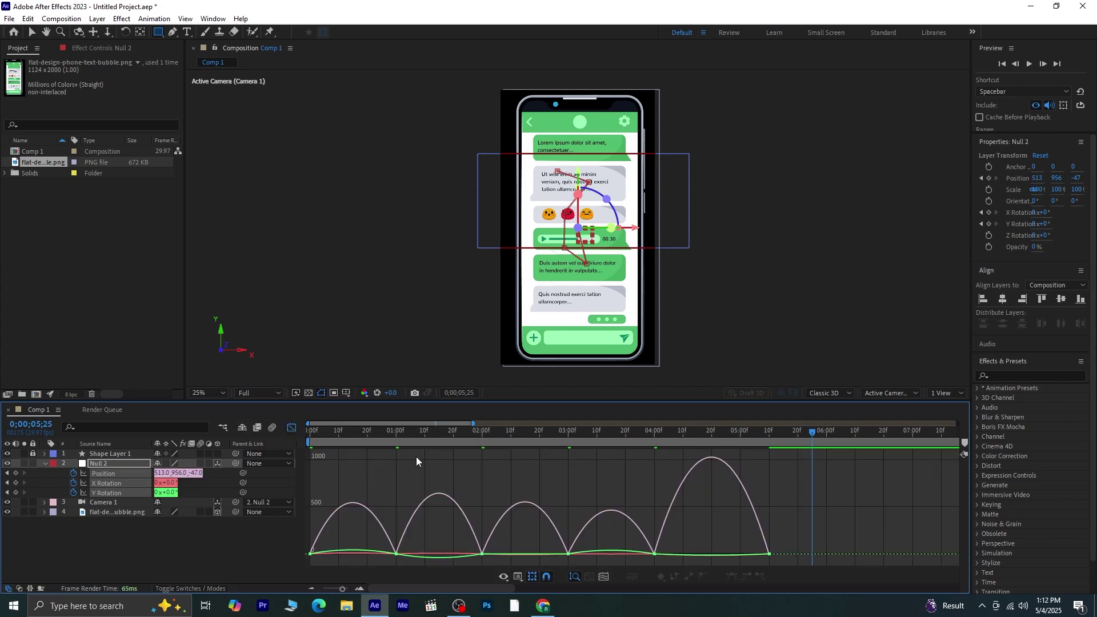
drag(817, 436, 262, 474)
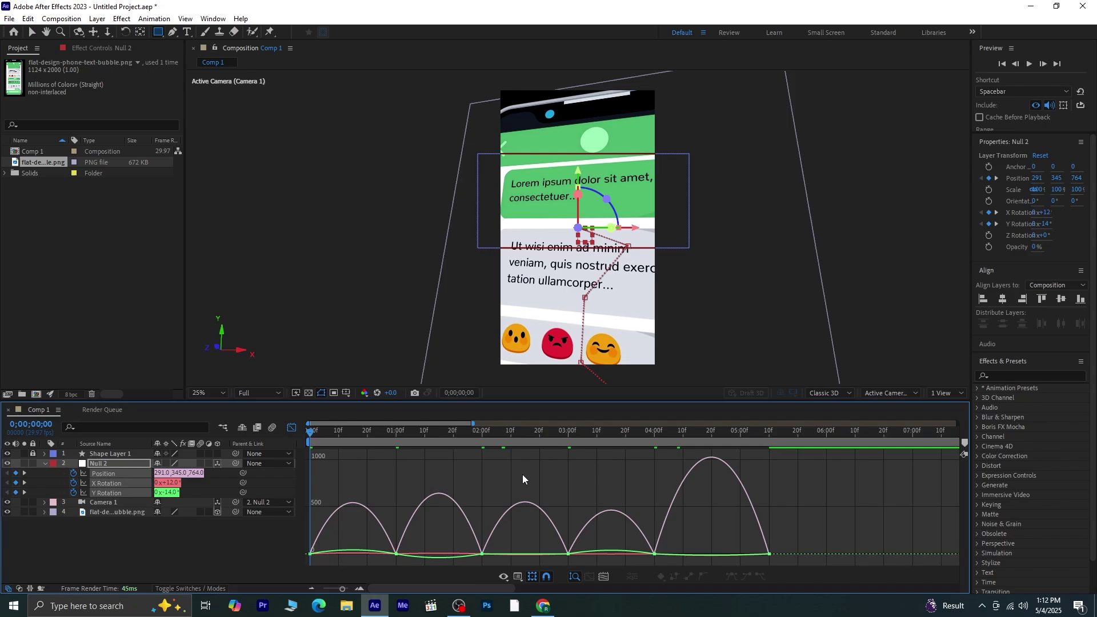
Increase keyframe influence near 1 second to sharpen the first speed peak, then preview it.
right_click(488, 486)
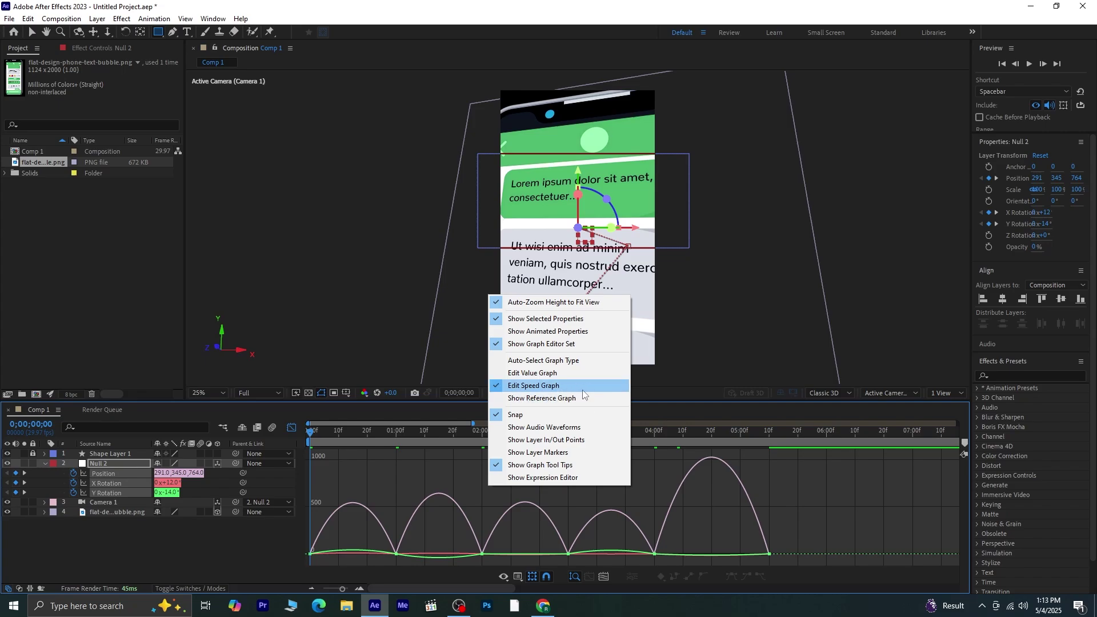
click(651, 512)
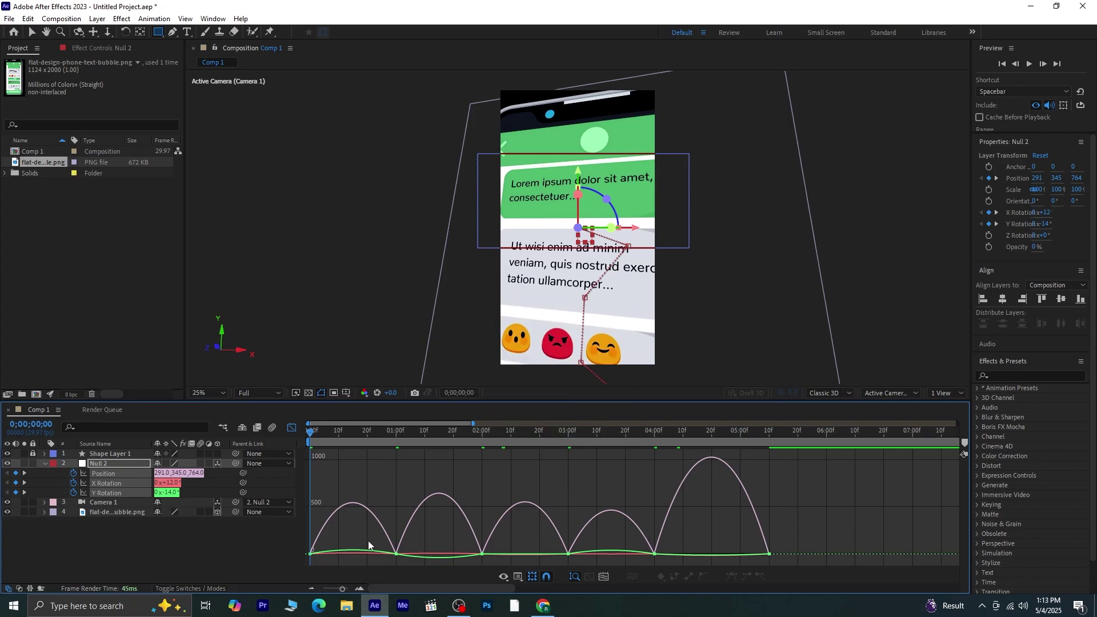
drag(327, 549, 432, 550)
click(394, 554)
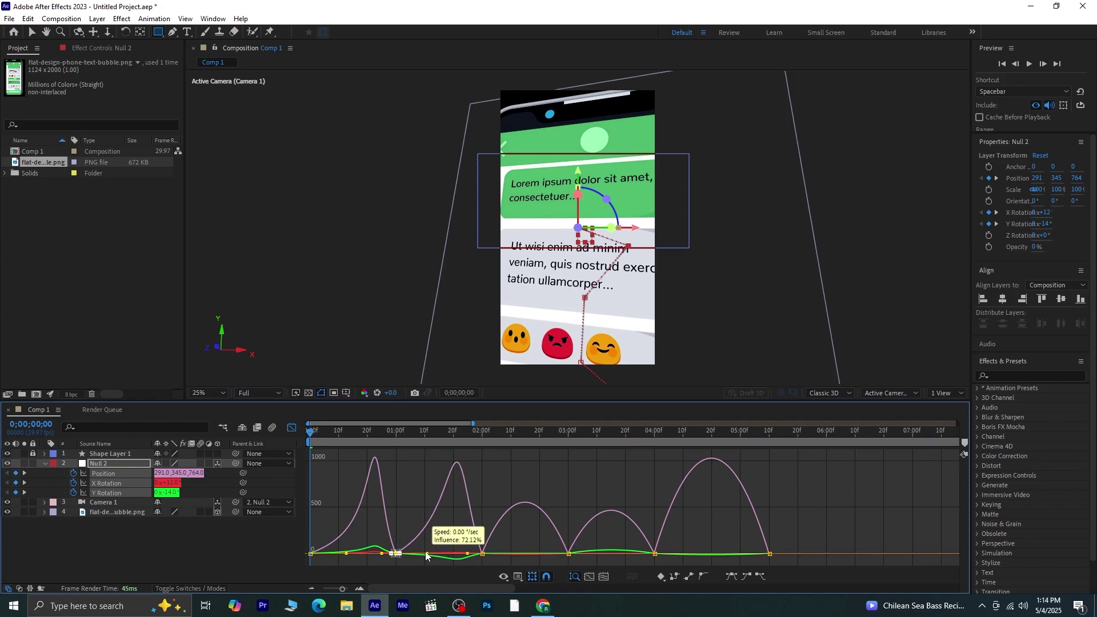
drag(425, 556, 424, 551)
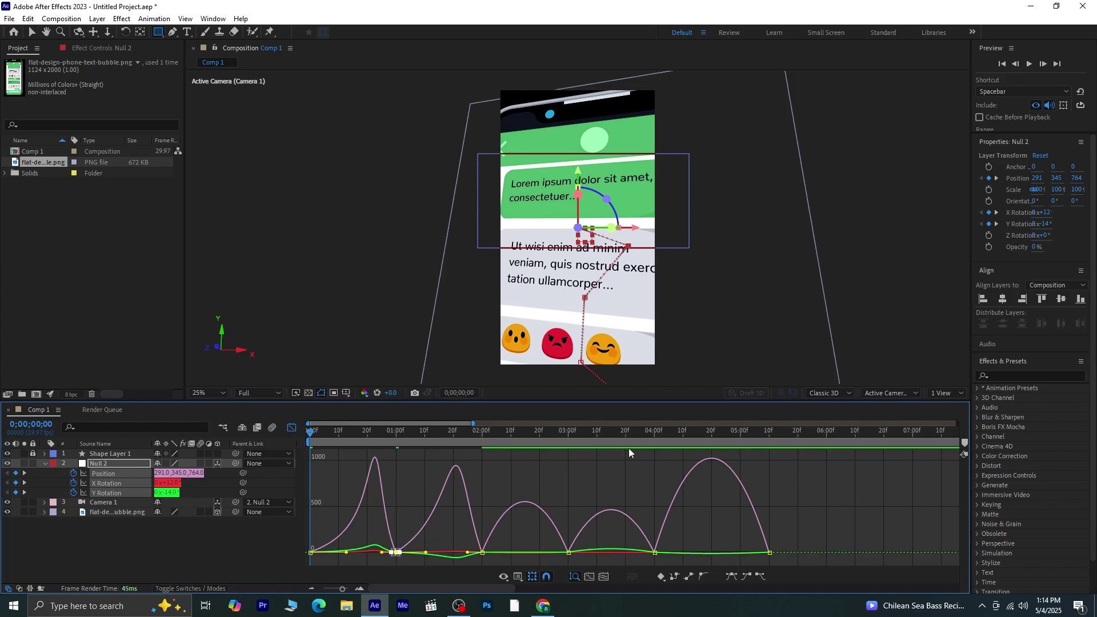
key(space)
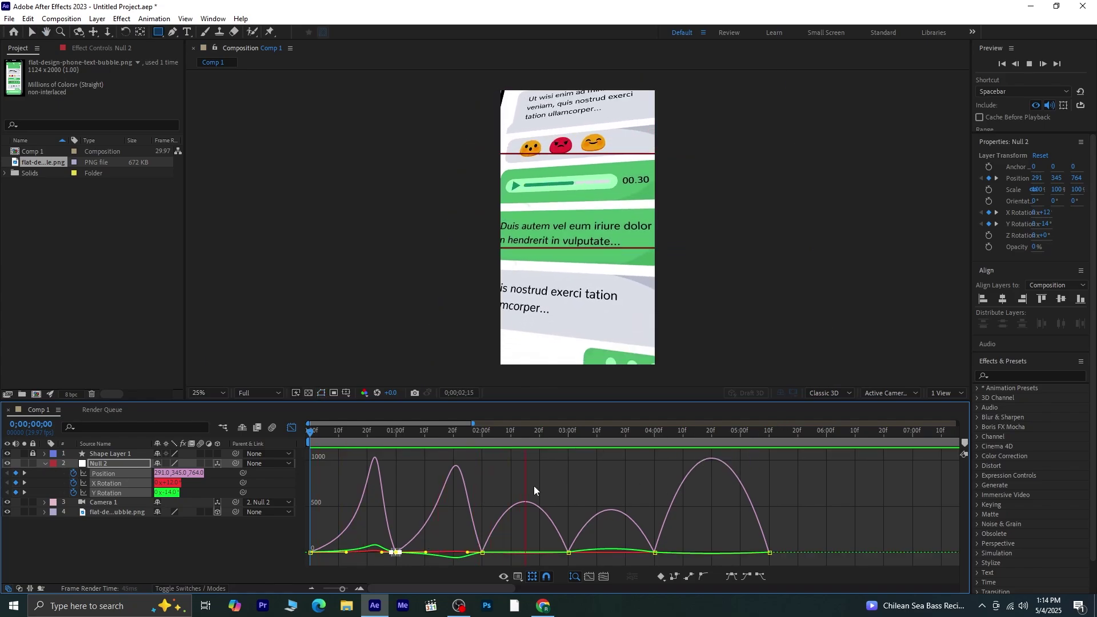
key(space)
Sharpen the speed peaks around 3:00 and 4:00 with higher ease influence.
drag(503, 539, 712, 553)
click(570, 561)
click(655, 553)
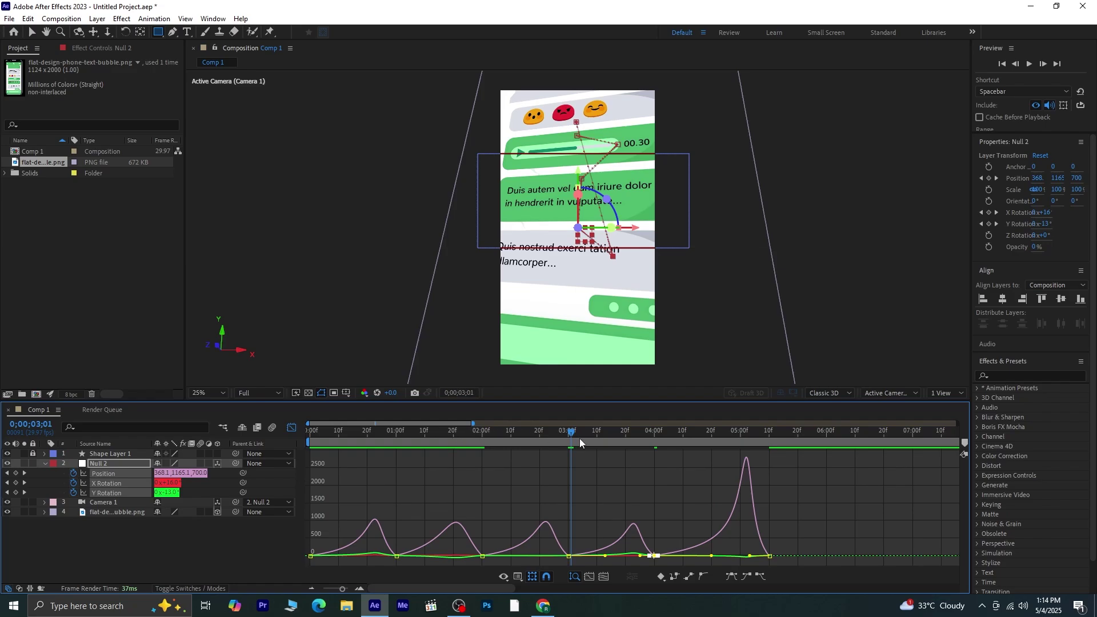
Preview the eased camera move with no keyframes selected.
key(space)
click(808, 507)
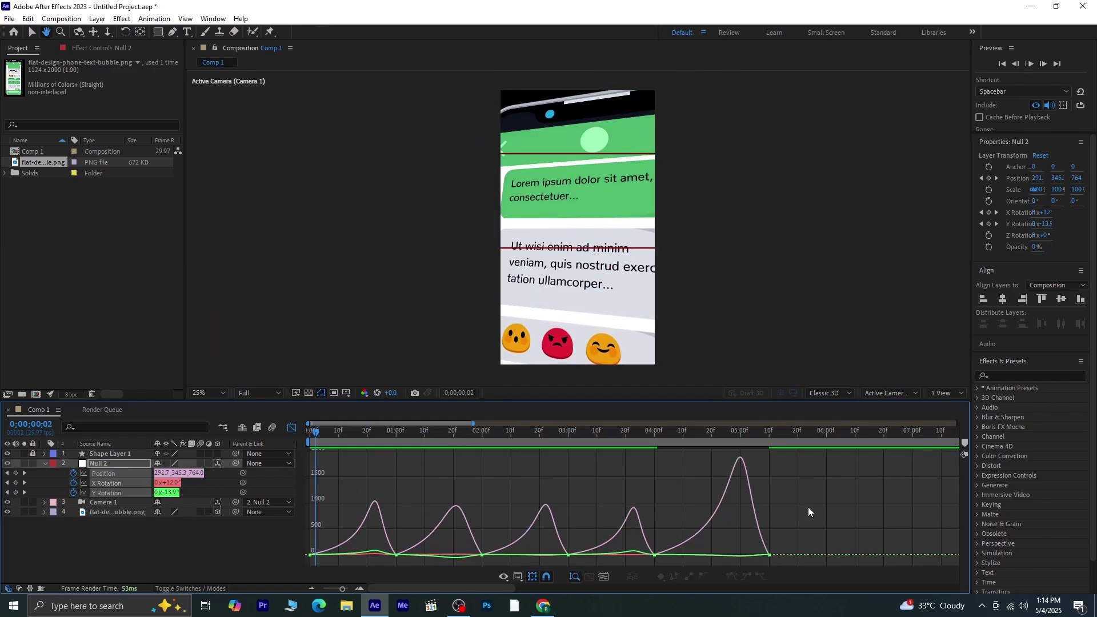
key(space)
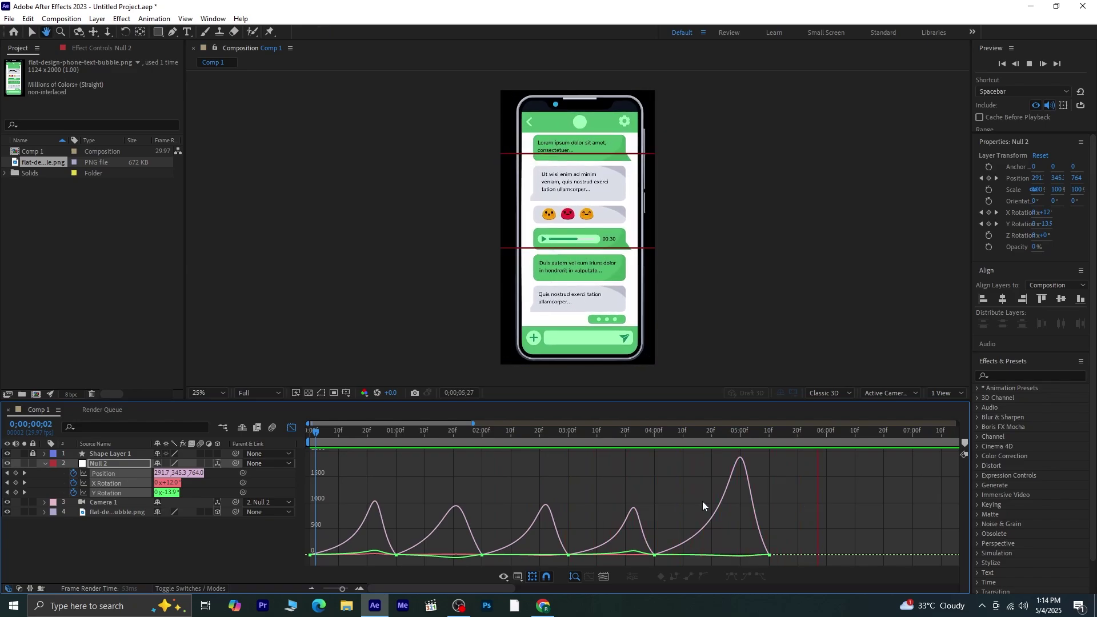
key(space)
Alt-scale all Null 2 keyframes so the final pose moves from 5;10 to 5;27.
click(292, 429)
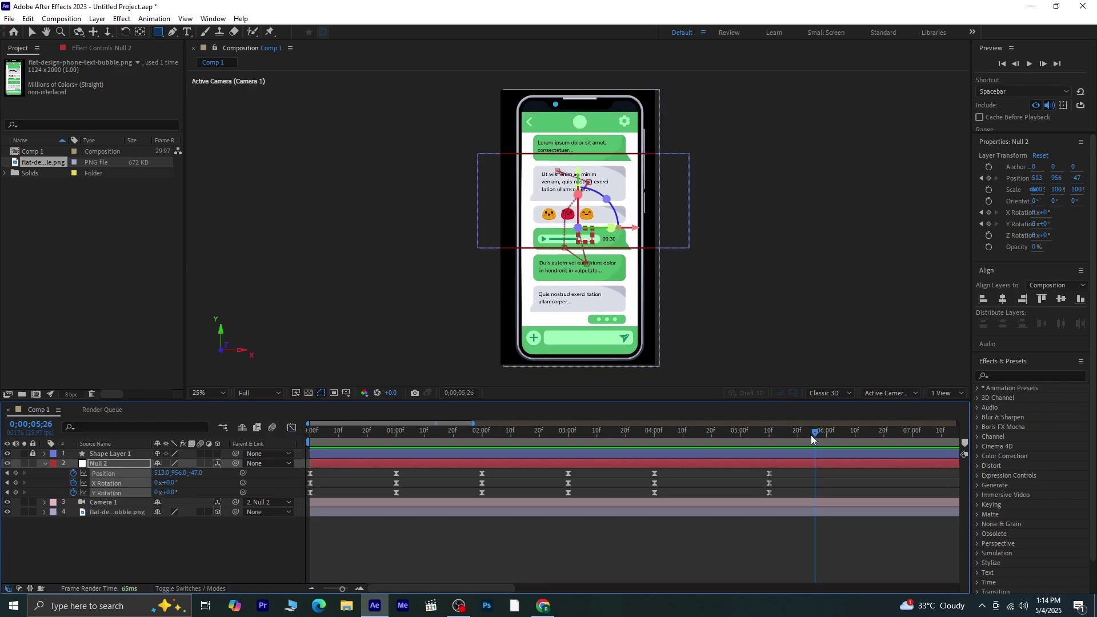
click(487, 431)
key(Home)
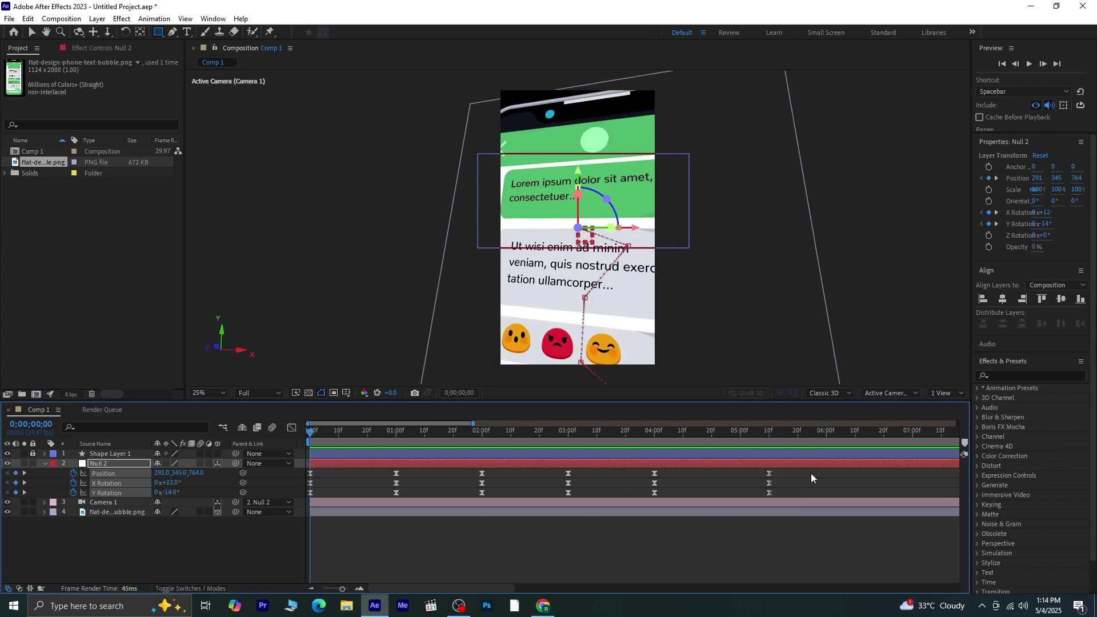
drag(811, 473, 287, 500)
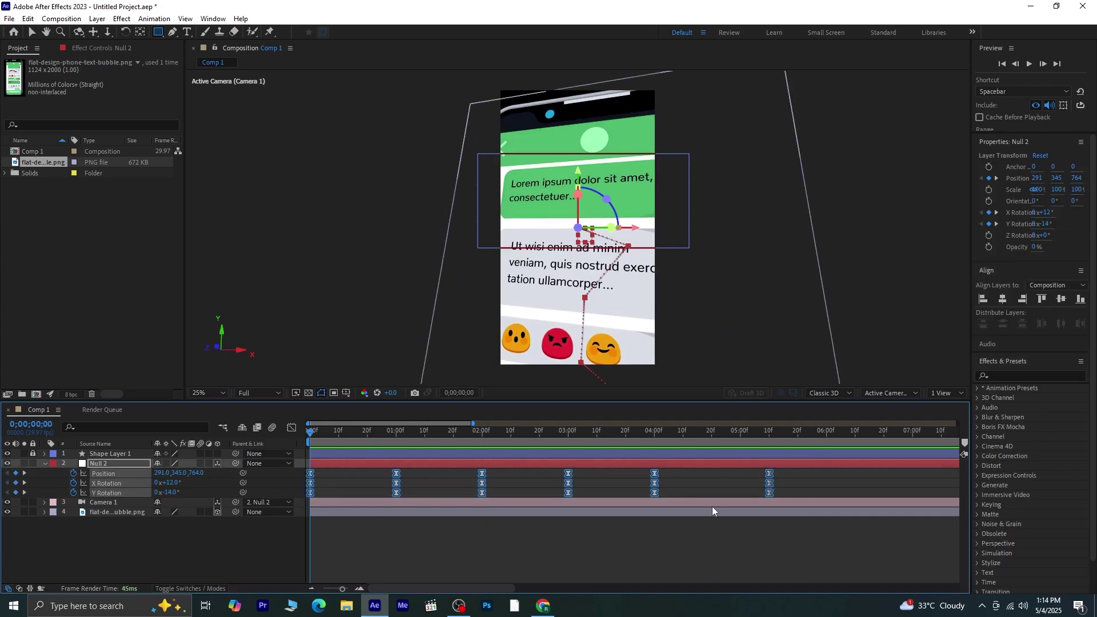
drag(770, 476, 801, 514)
Turn on Depth of Field in Camera 1's Camera Options.
click(794, 544)
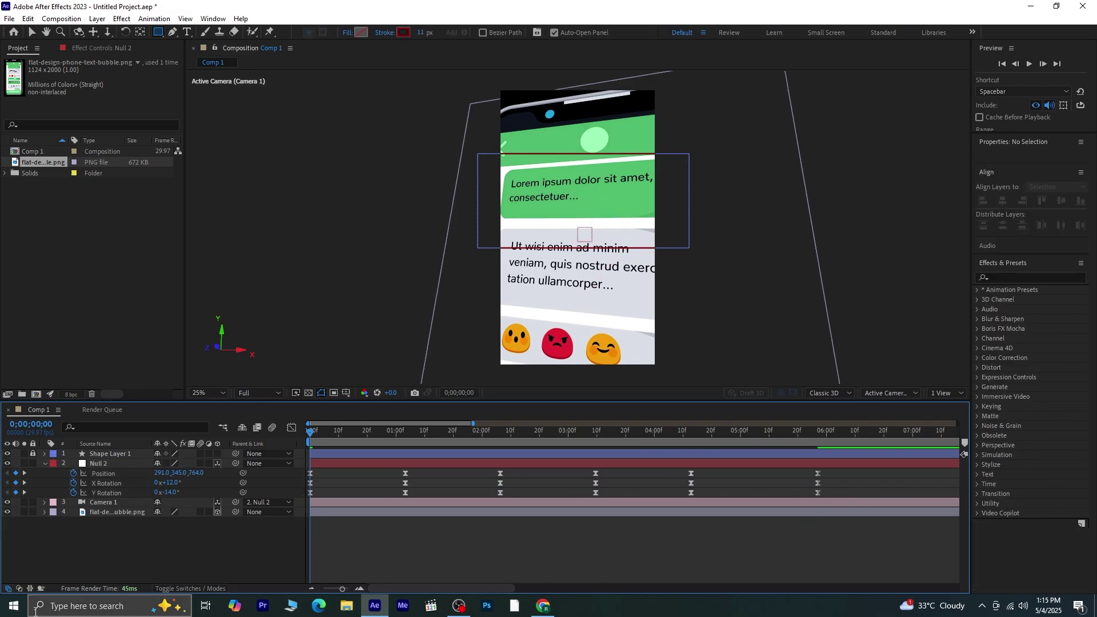
click(116, 502)
click(44, 502)
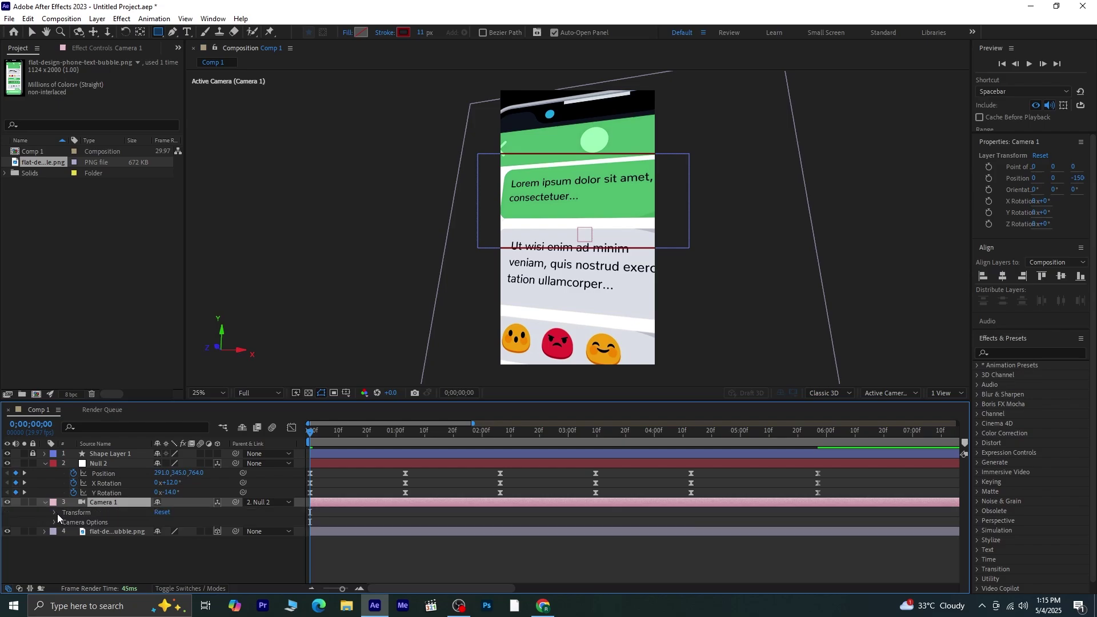
click(53, 522)
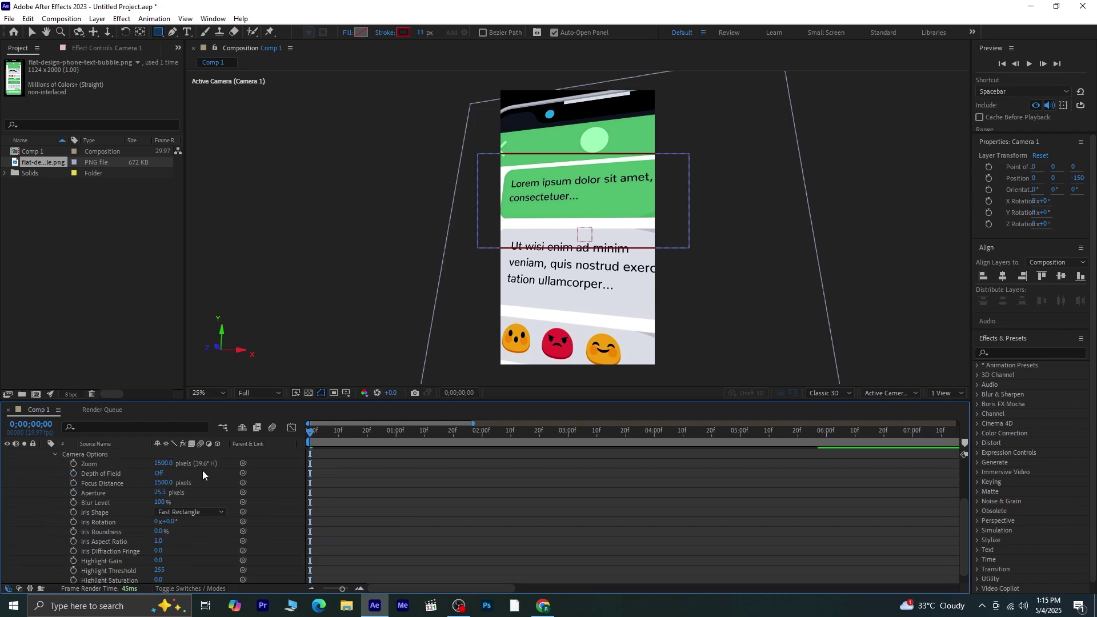
click(160, 475)
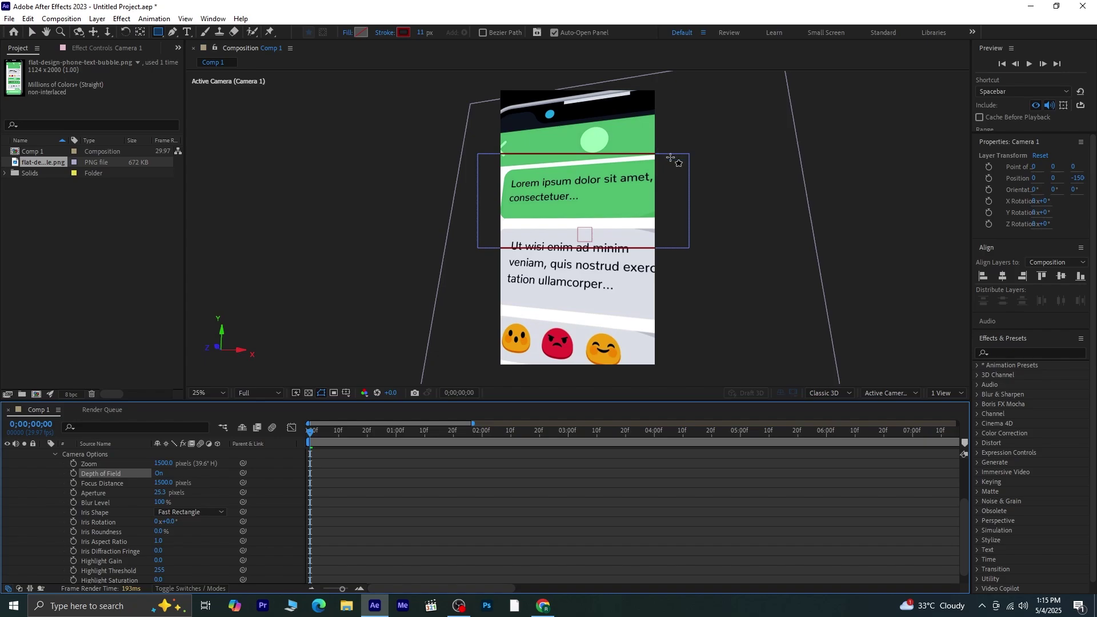
Set Camera 1's Focus Distance to 740 px and Aperture to 633.3 px.
drag(164, 484, 482, 467)
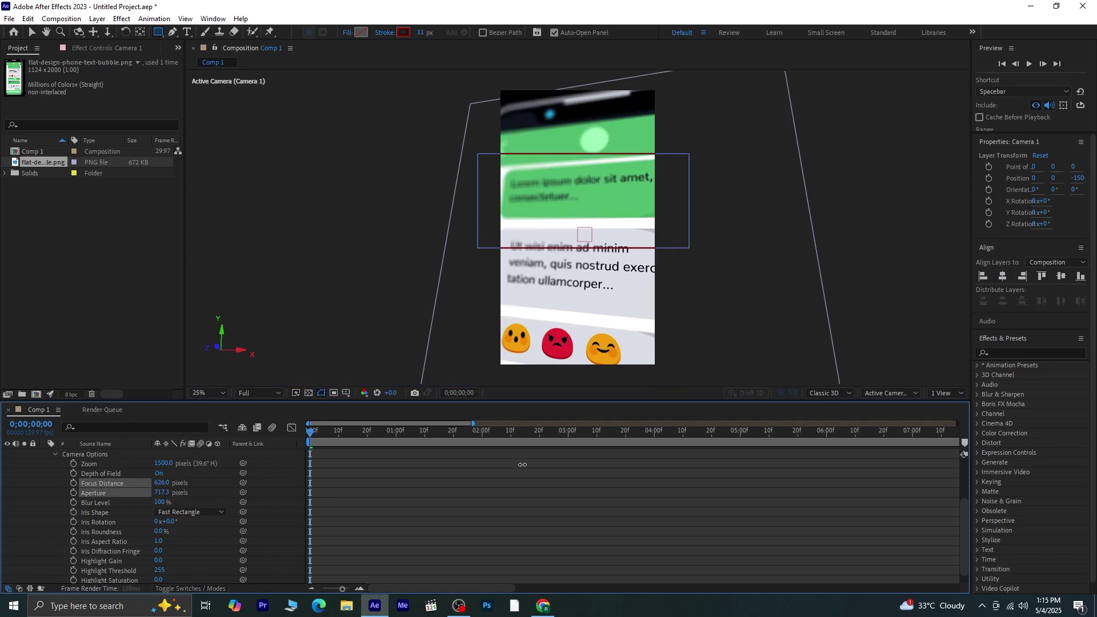
drag(161, 492, 198, 480)
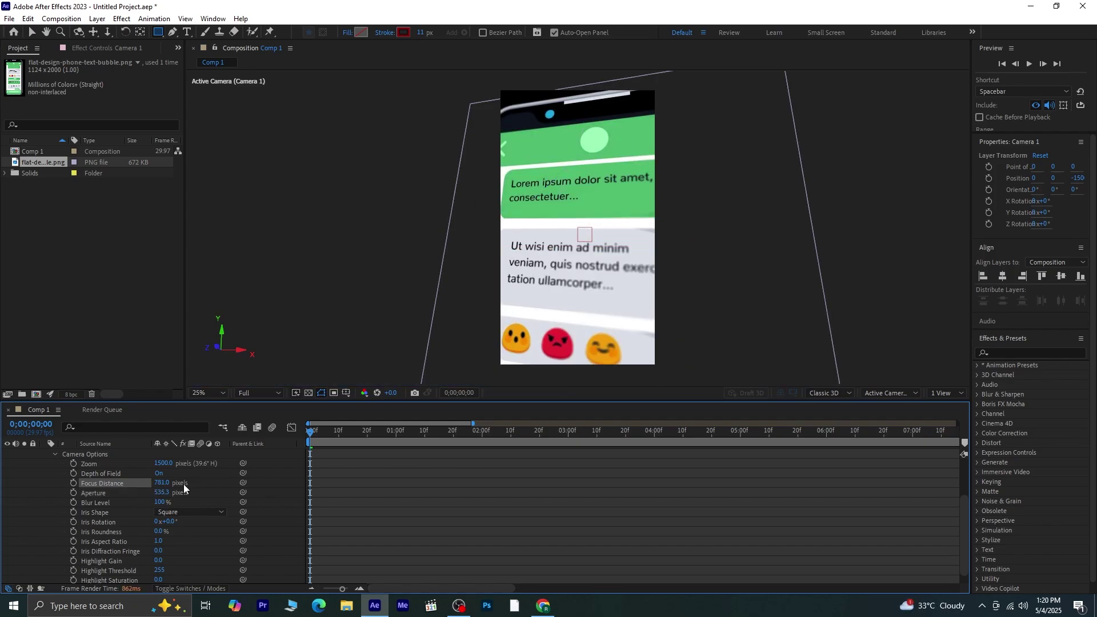
drag(166, 486, 138, 484)
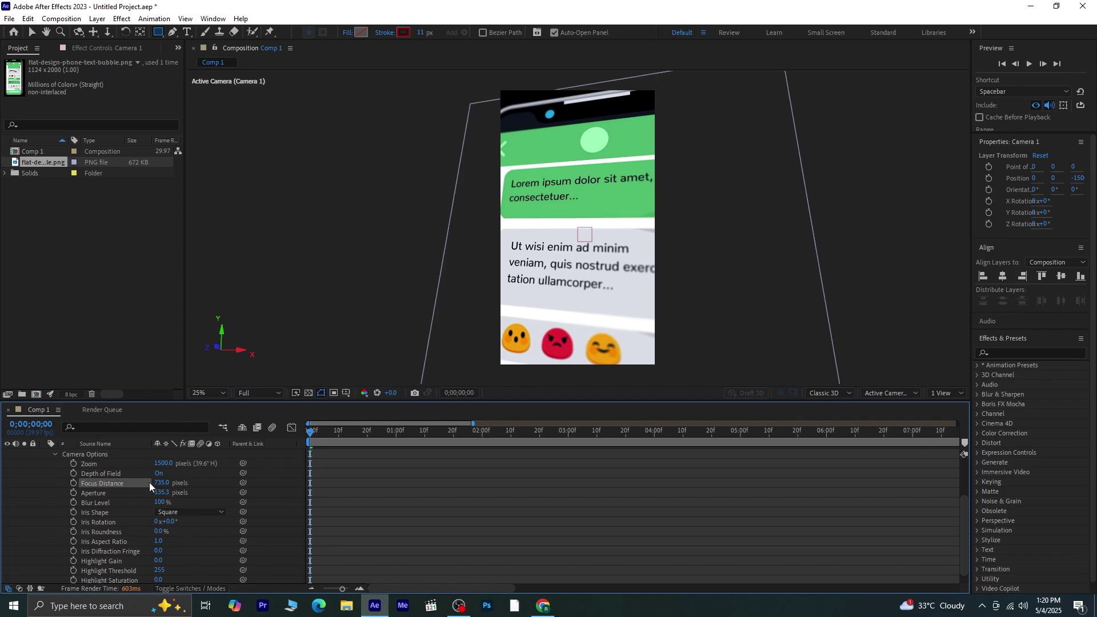
drag(162, 492, 115, 493)
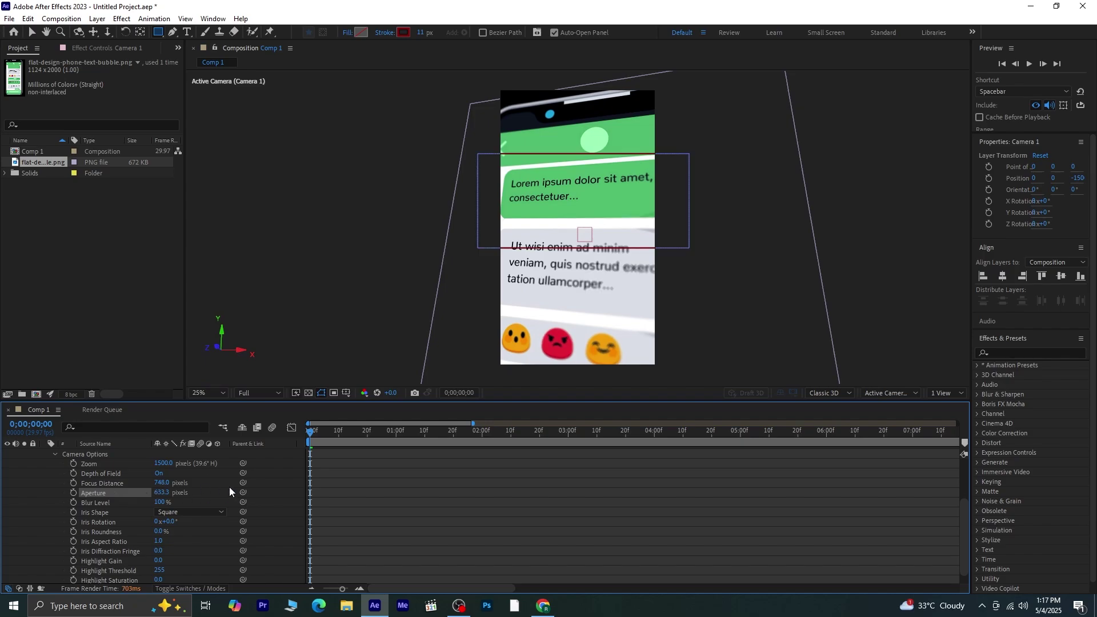
scroll(95, 513, up, 3)
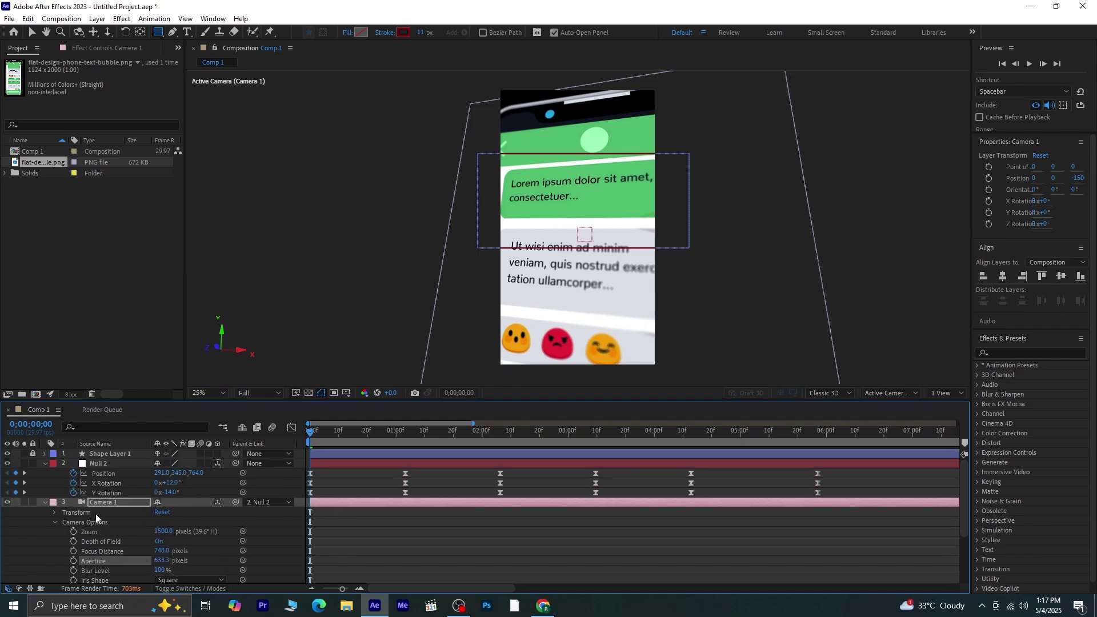
Delete Shape Layer 1, preview the depth-of-field camera move, and move the playhead to 5;00.
click(54, 522)
click(46, 504)
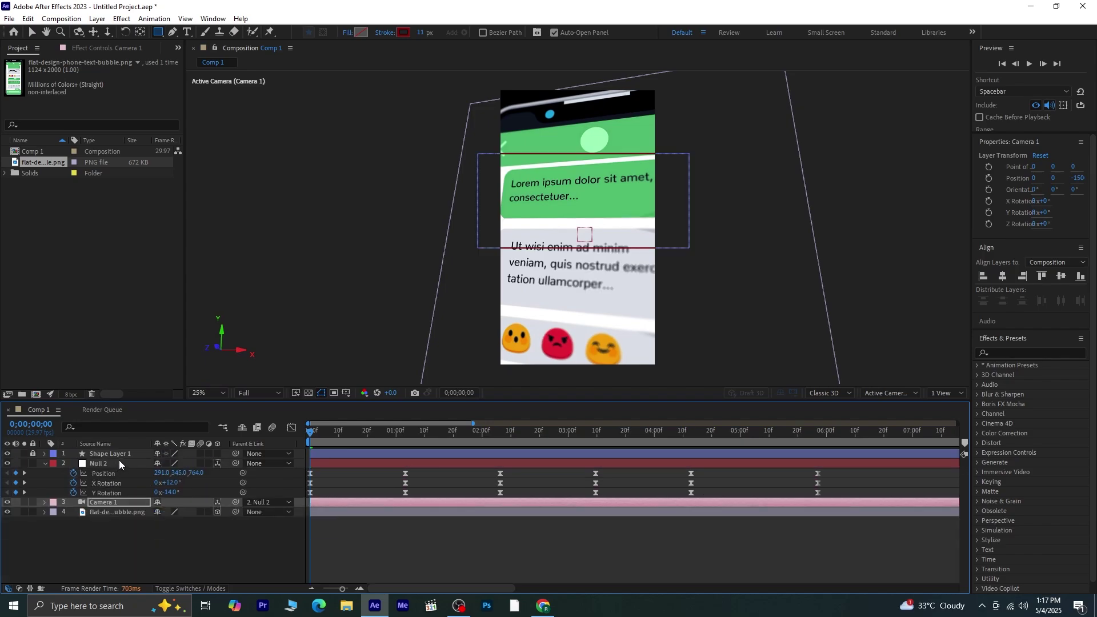
click(122, 454)
click(112, 453)
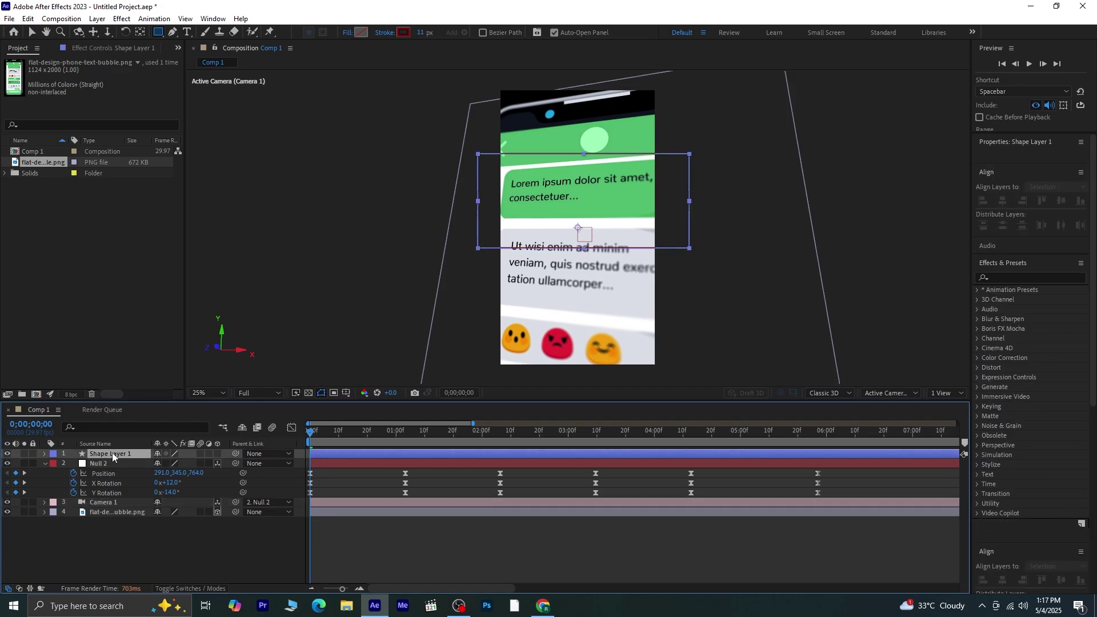
key(Delete)
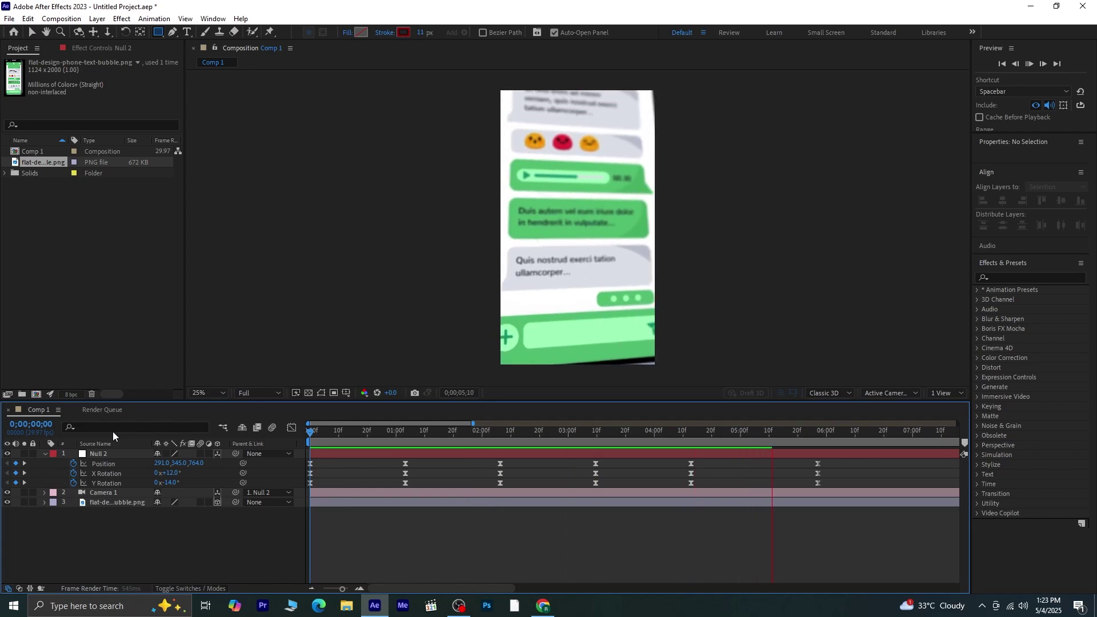
key(space)
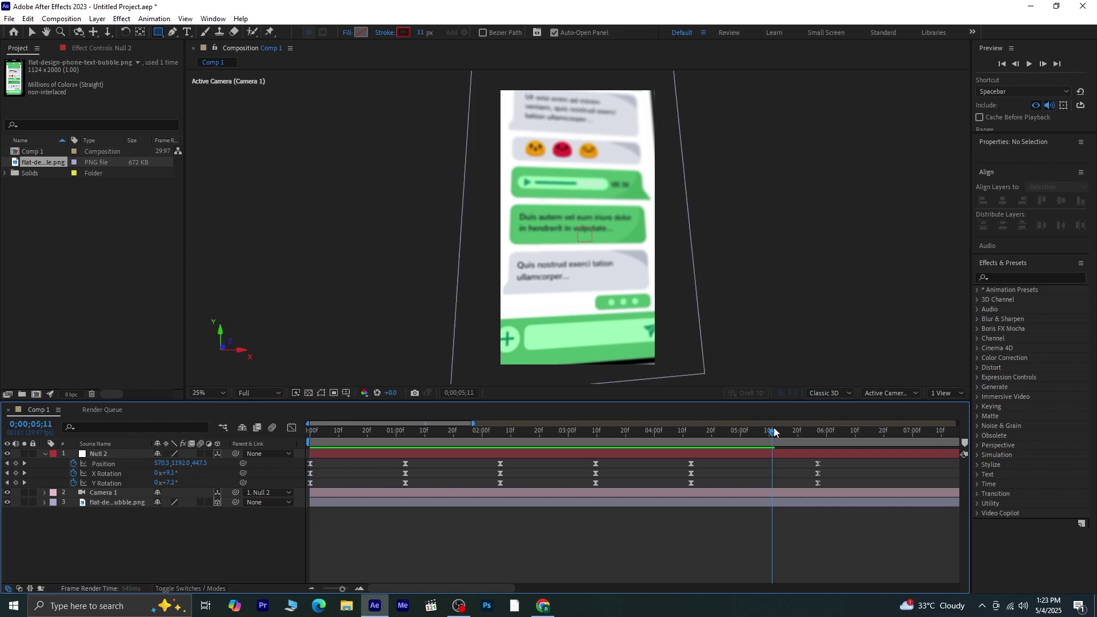
drag(775, 433, 742, 459)
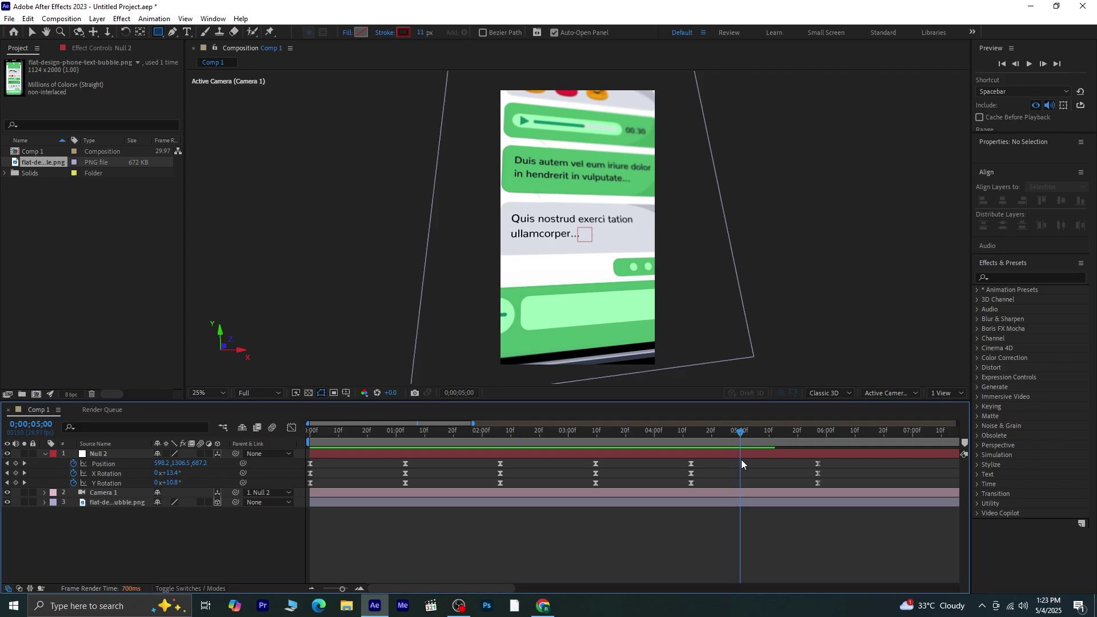
Add keyframes for Camera 1's Focus Distance and Aperture at 5;00.
click(122, 495)
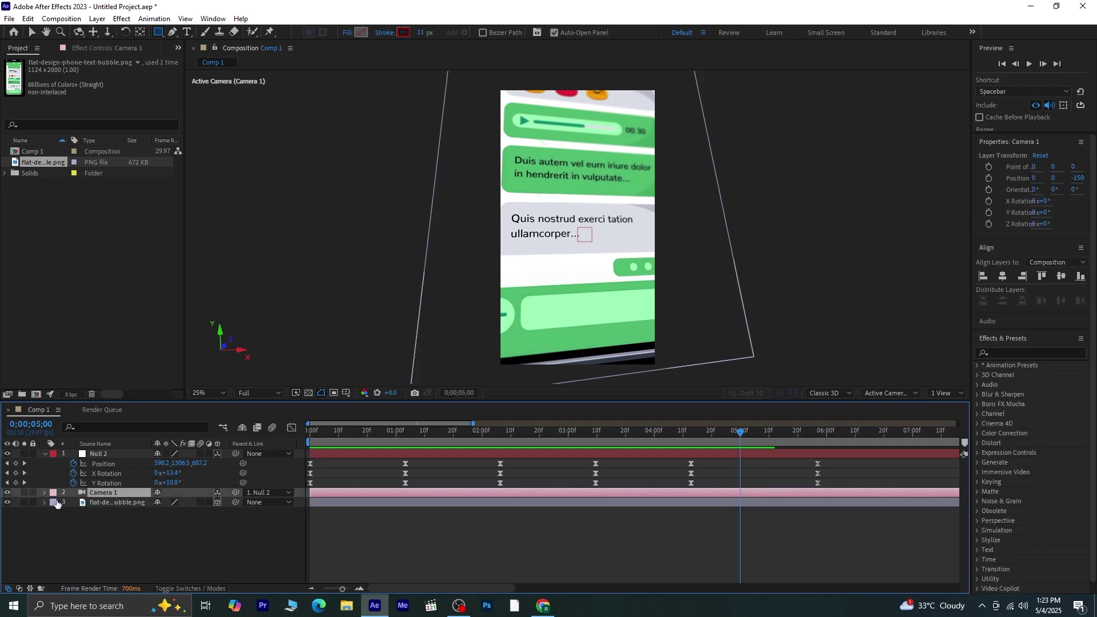
click(43, 493)
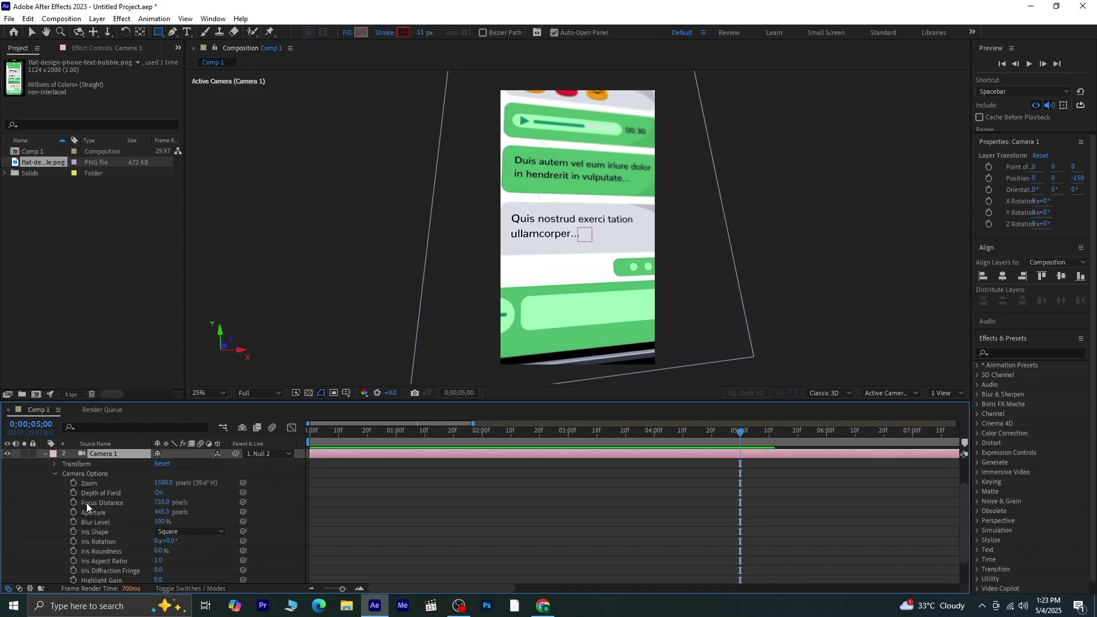
click(73, 503)
scroll(73, 531, up, 1)
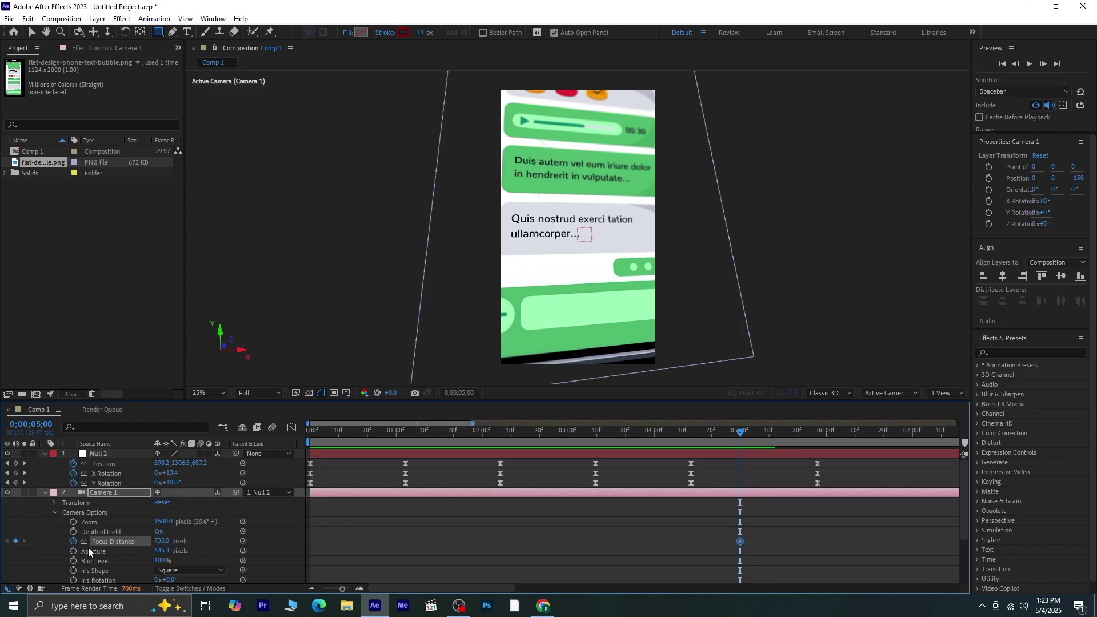
click(73, 551)
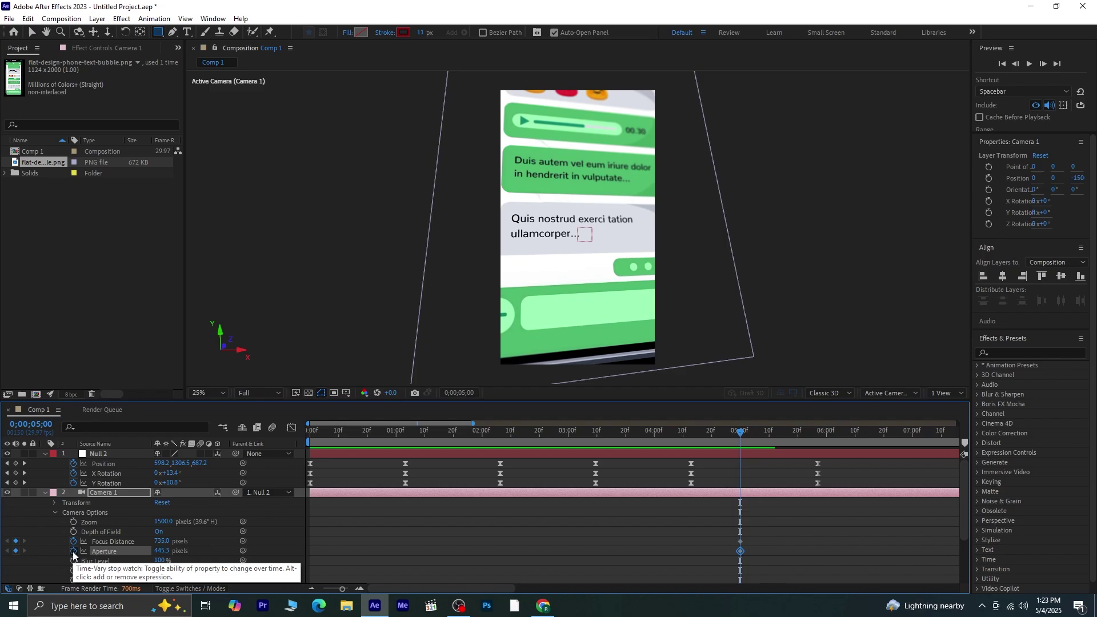
At 5;27, set Aperture to 170.3 and Focus Distance to 1477 so the phone ends sharp.
click(25, 464)
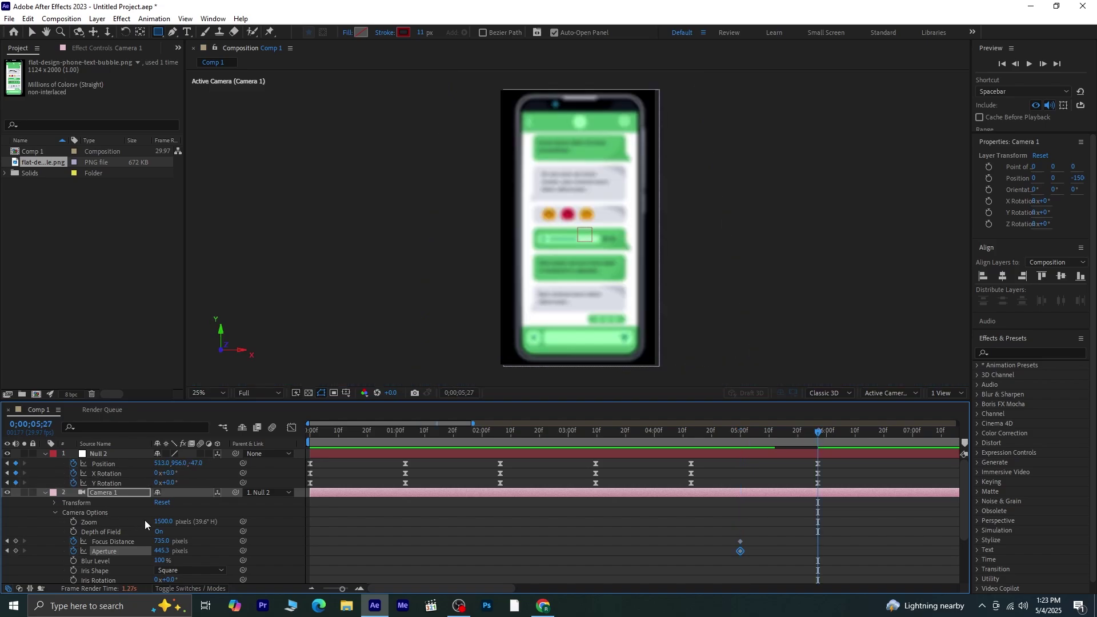
drag(162, 551, 94, 551)
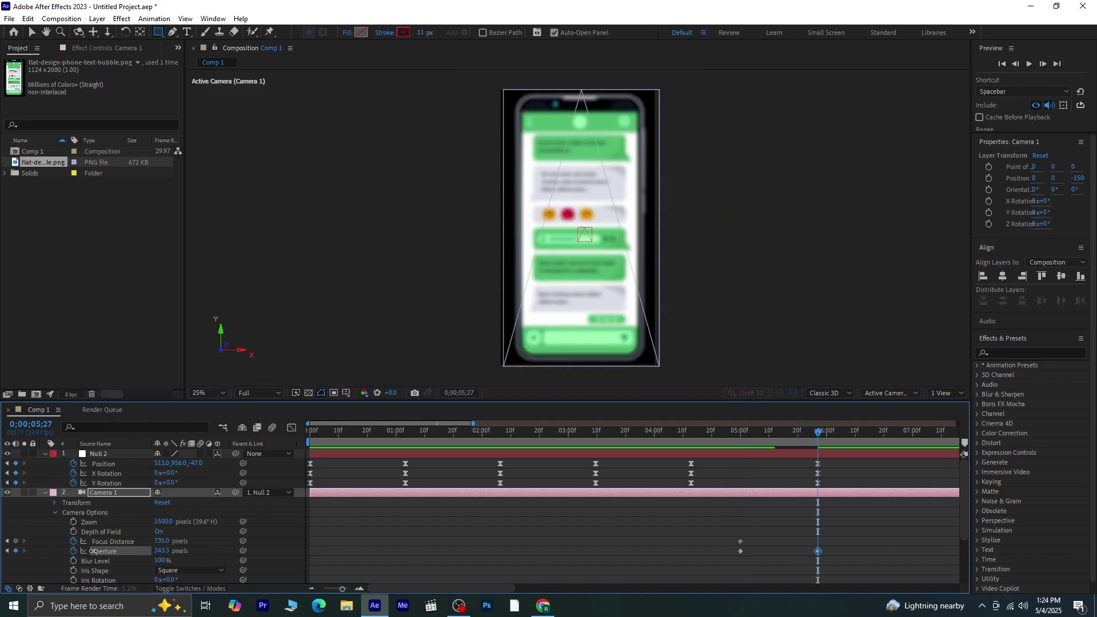
drag(12, 550, 8, 550)
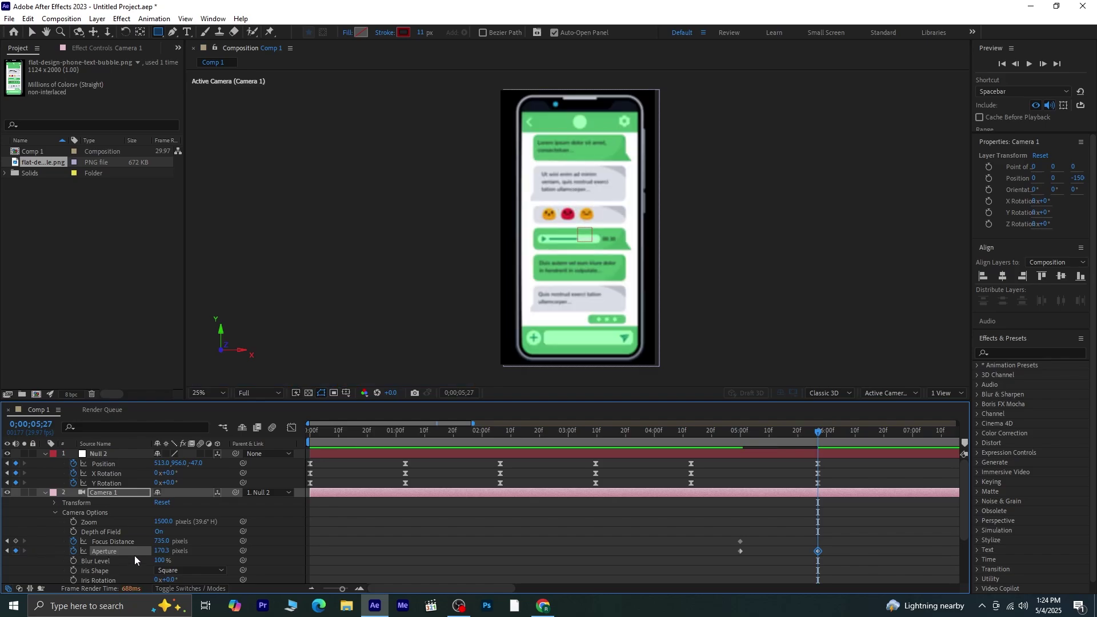
drag(158, 541, 160, 541)
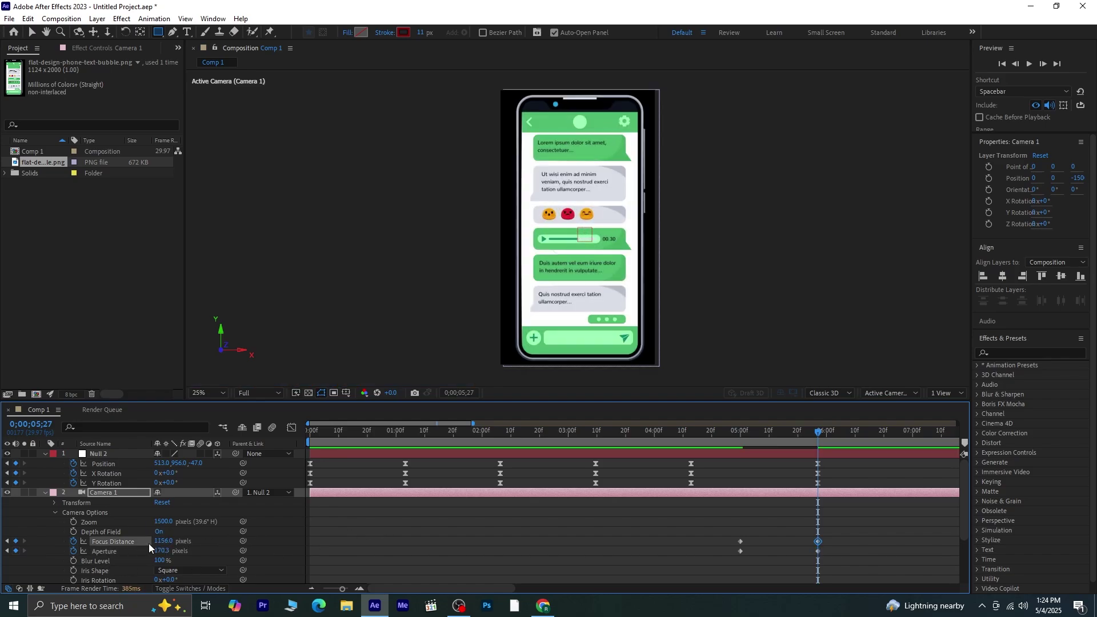
drag(159, 541, 343, 539)
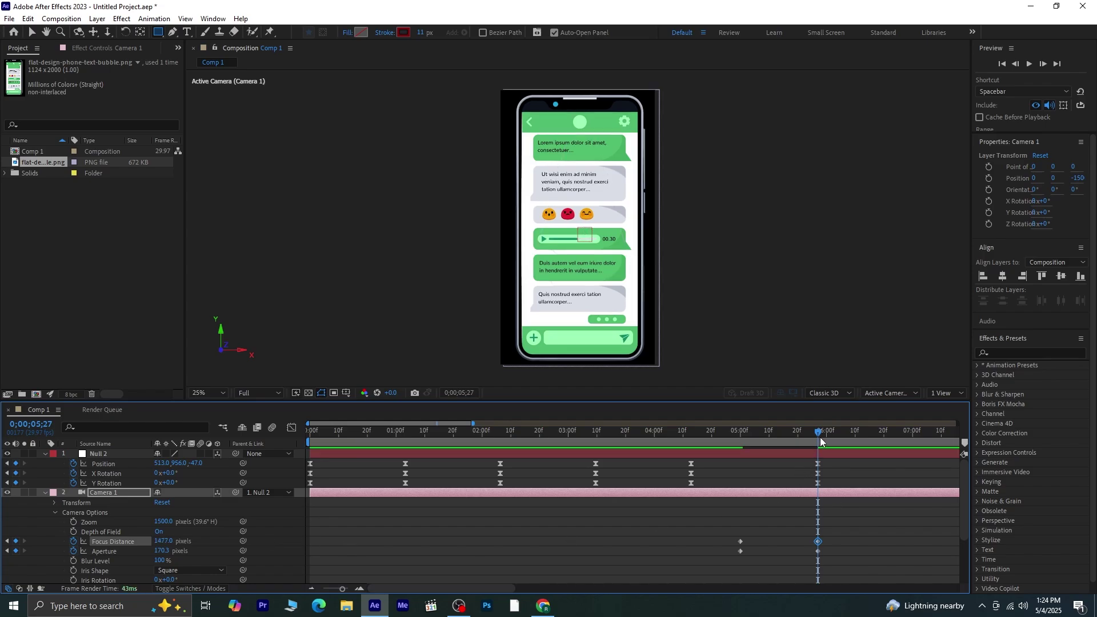
drag(821, 437, 310, 439)
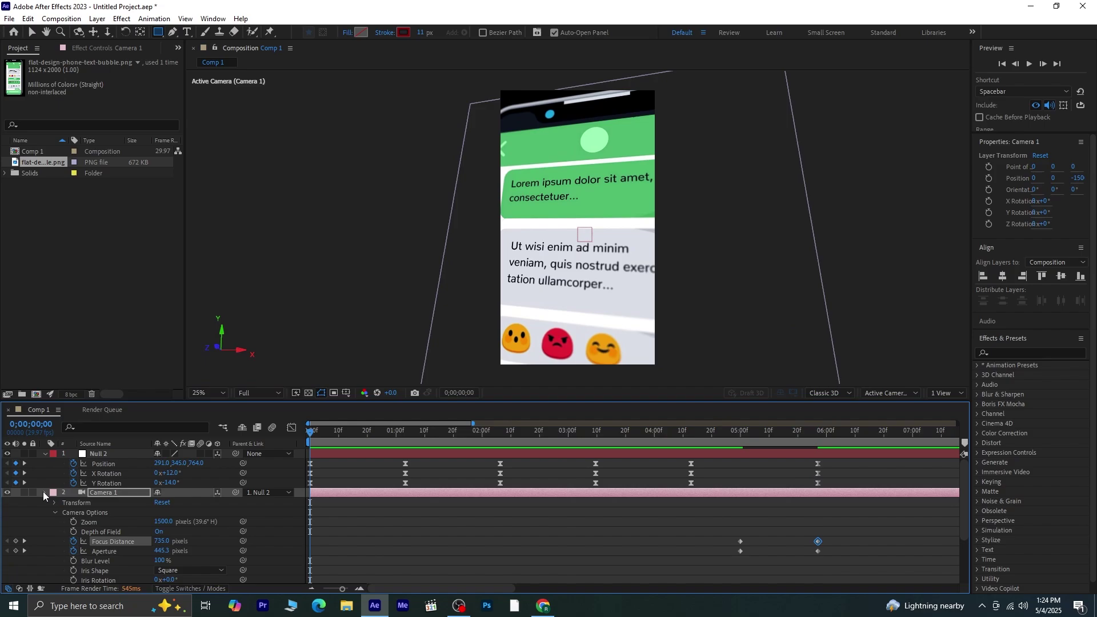
Collapse Camera 1, zoom the timeline to the full comp, and preview the finished camera move.
click(43, 491)
key(semicolon)
click(766, 473)
key(space)
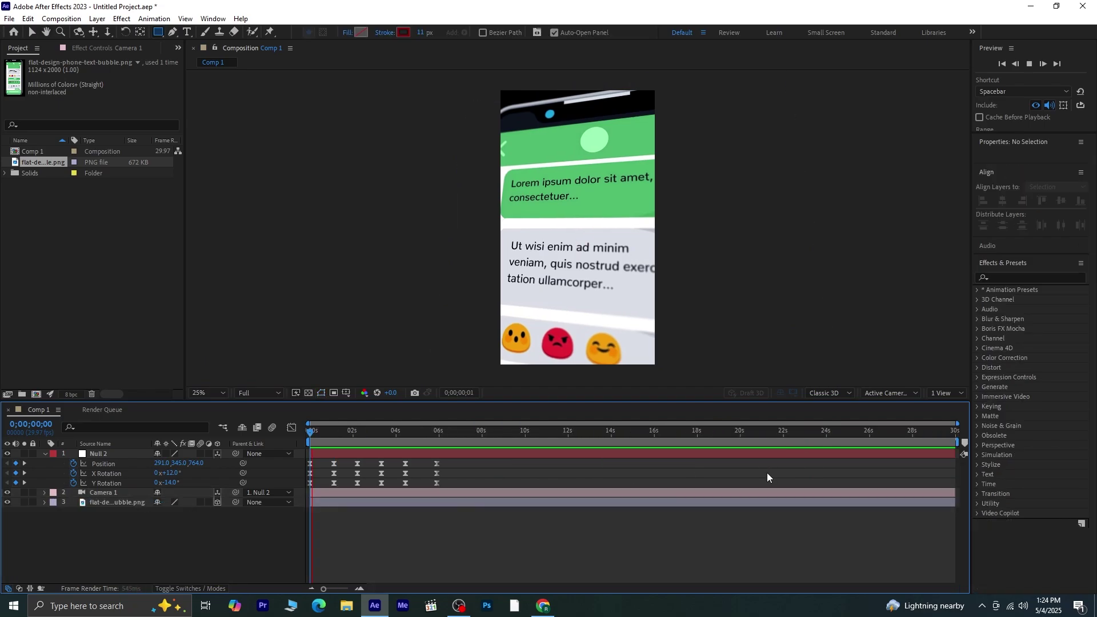